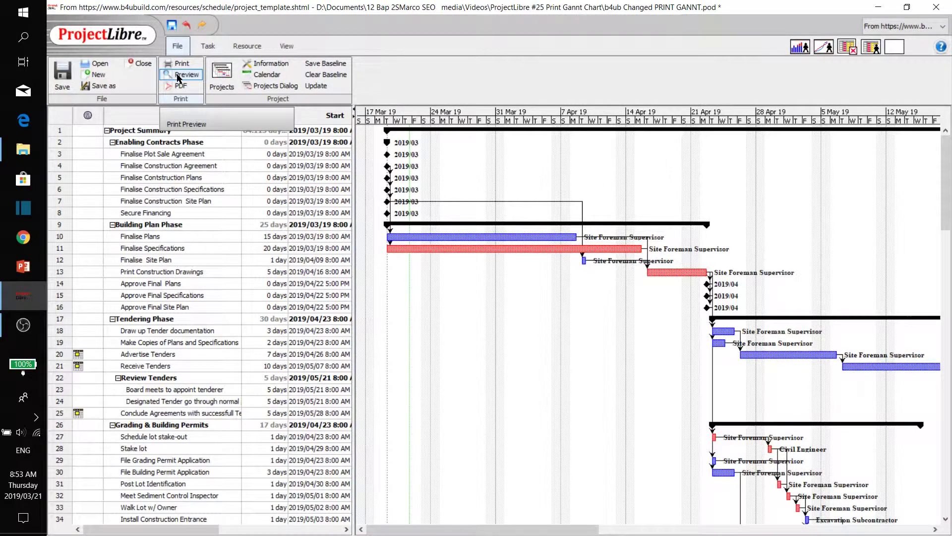
Step: Preview the landscape A4 printout with the Gantt chart and task table both included, then close it
click(178, 74)
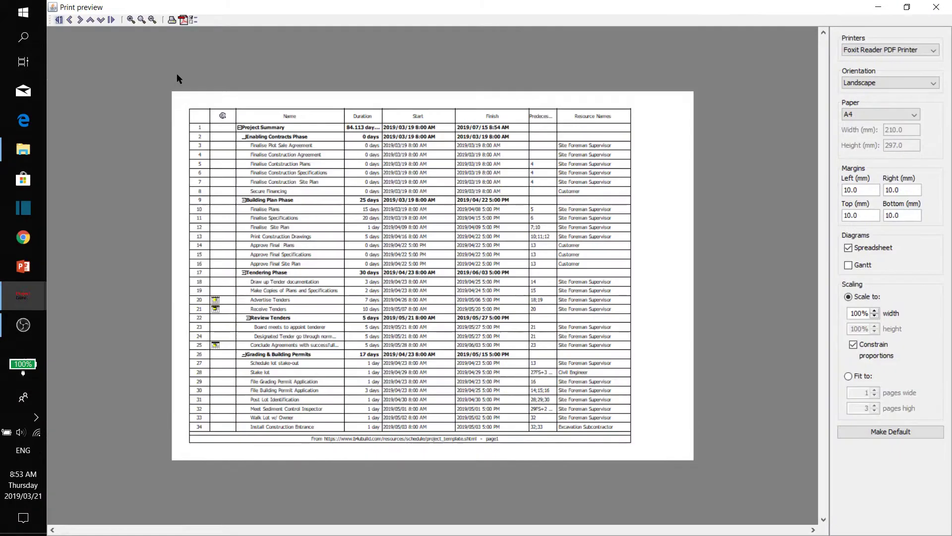
click(849, 265)
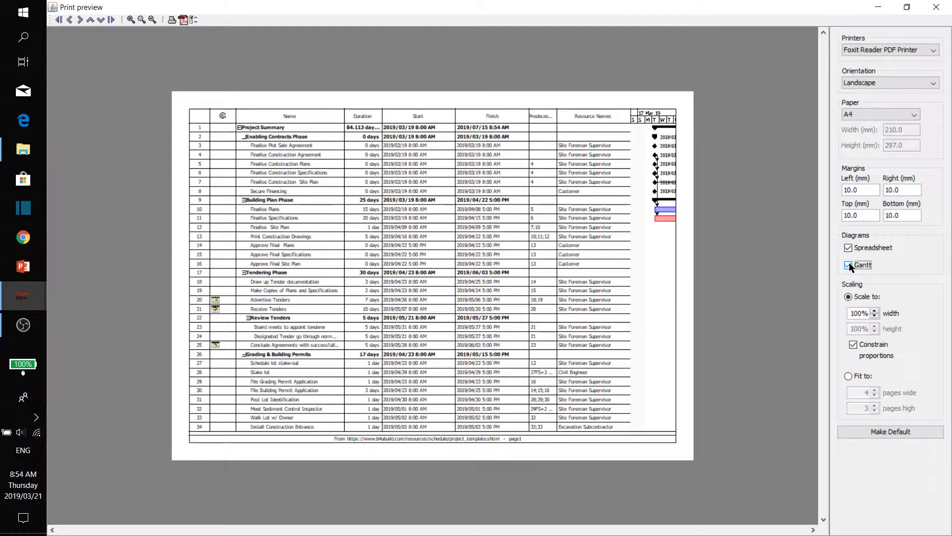
click(849, 249)
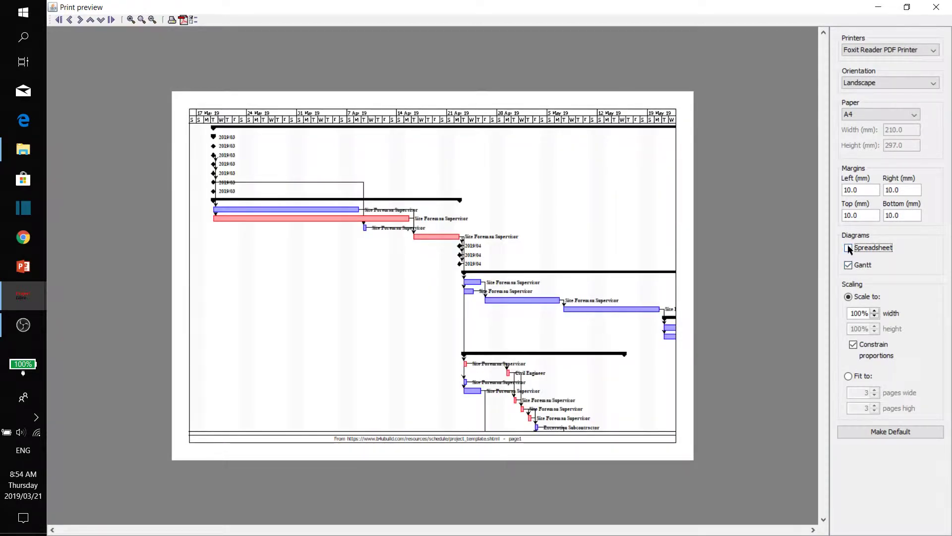
click(848, 250)
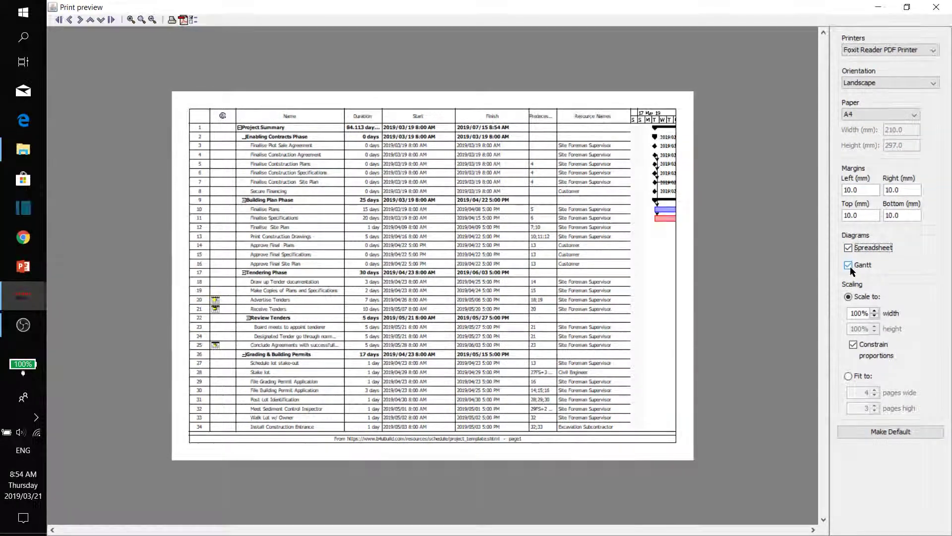
click(936, 7)
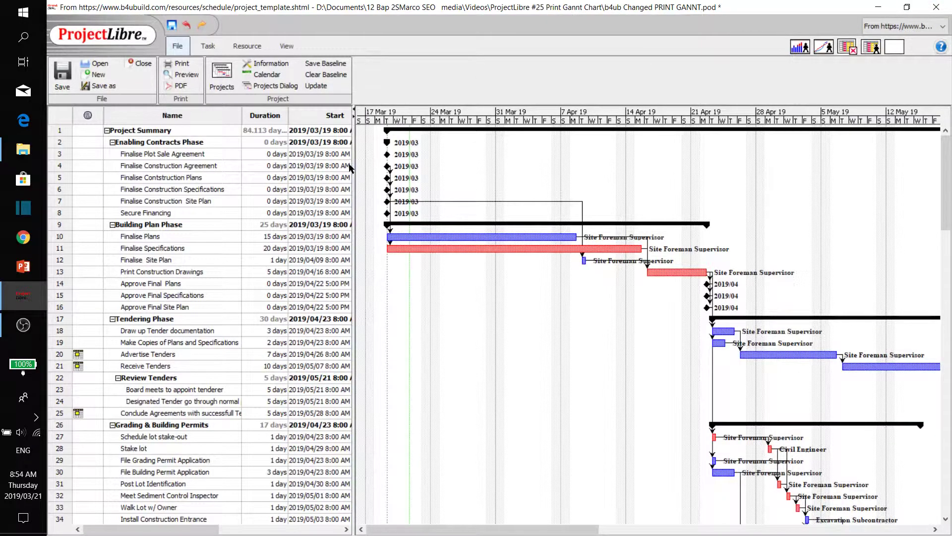
Step: Widen the task table and order its columns Name, Resource Names, Start, Finish, Duration, Predecessors
drag(352, 164, 506, 160)
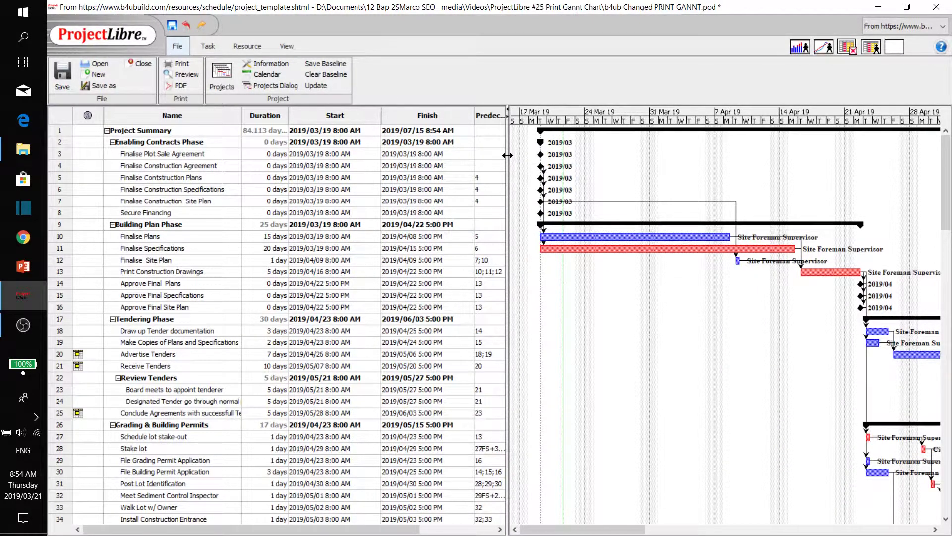
drag(507, 155, 675, 141)
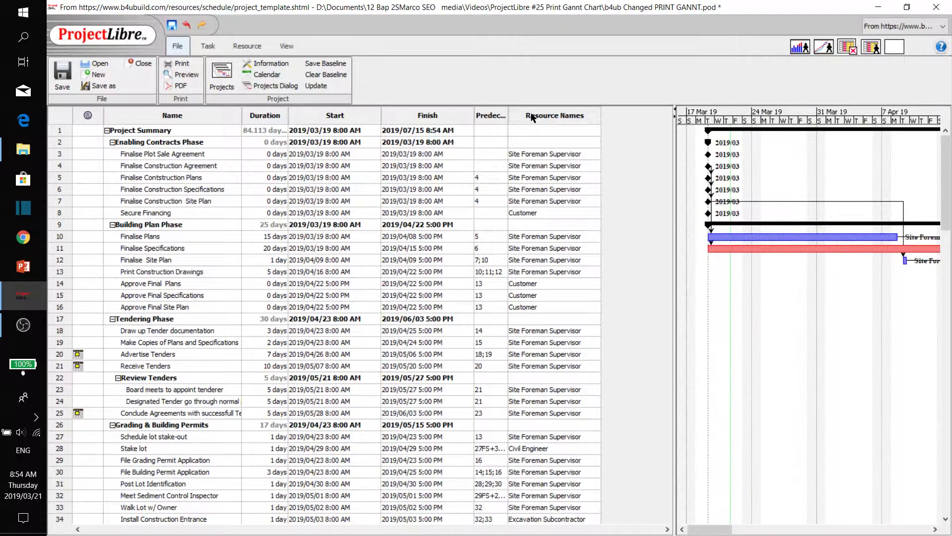
drag(531, 118, 311, 138)
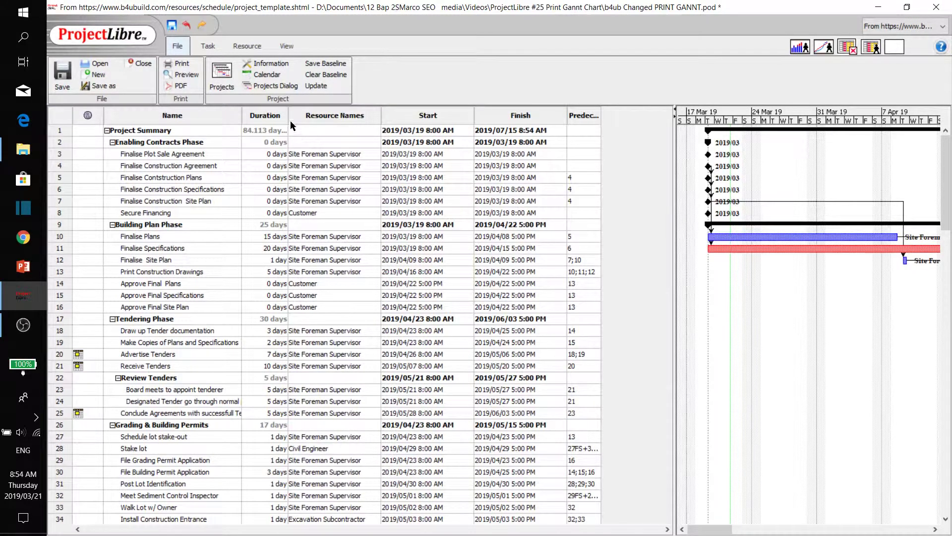
drag(264, 118, 542, 110)
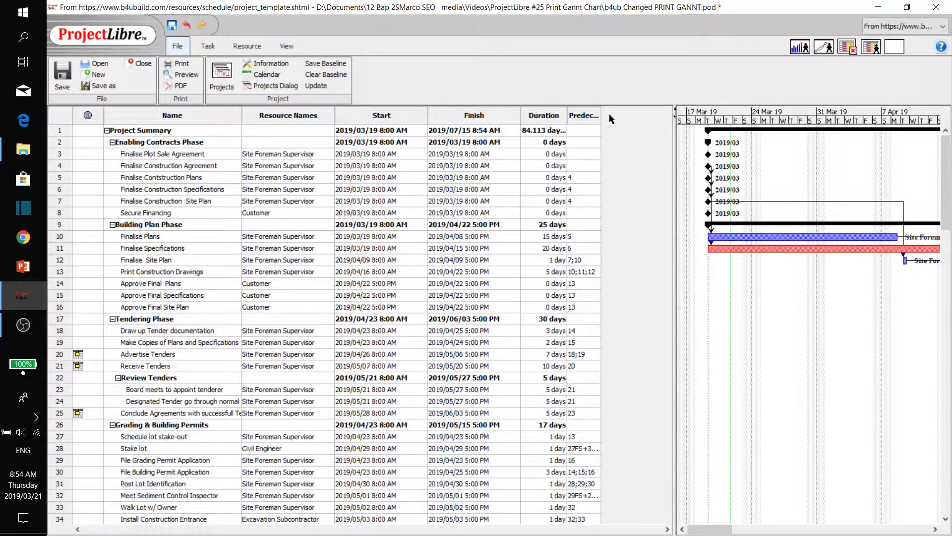
right_click(611, 134)
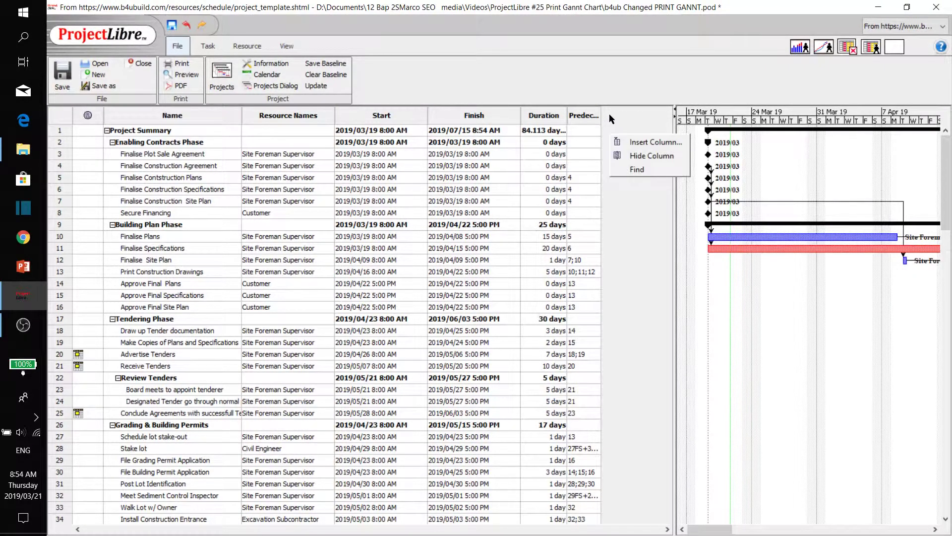
Step: Insert a Cost6 column after Predecessors and widen the table to show it
click(633, 145)
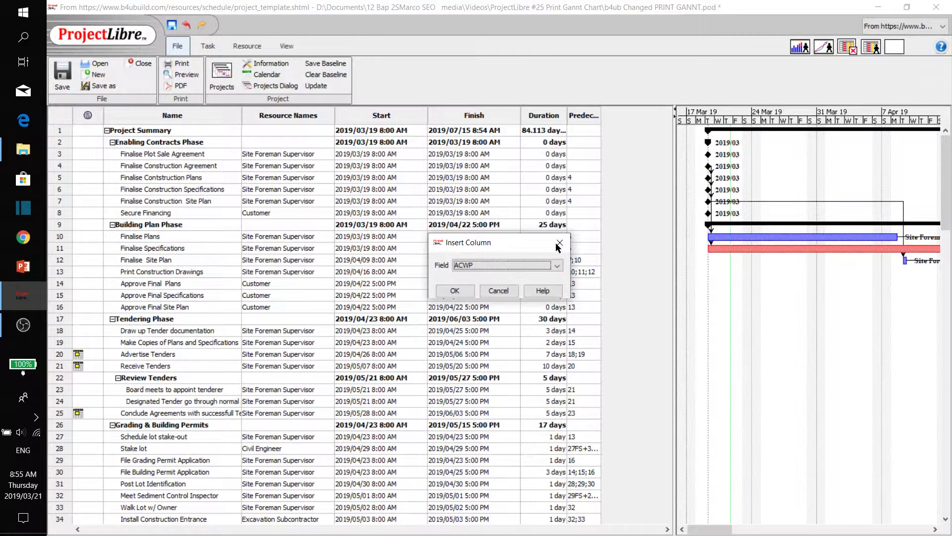
click(558, 269)
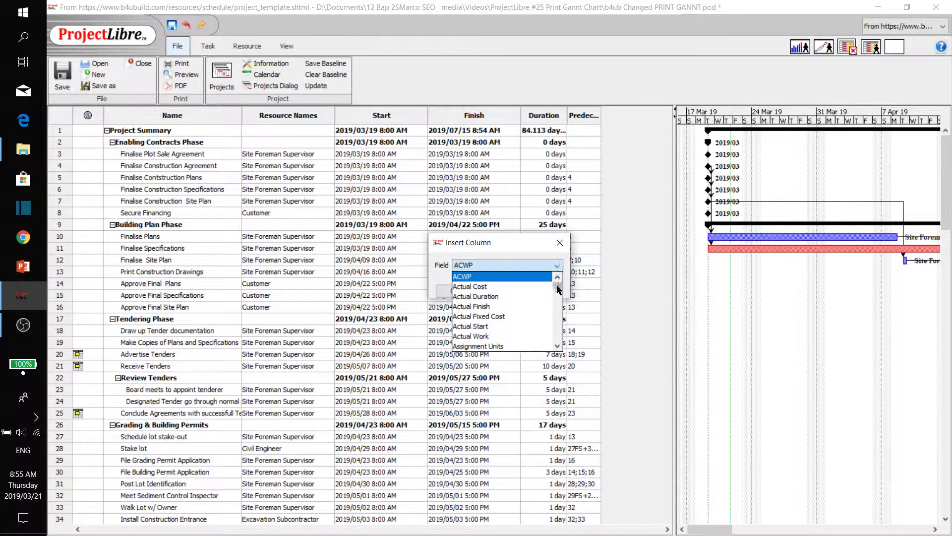
drag(558, 291, 558, 301)
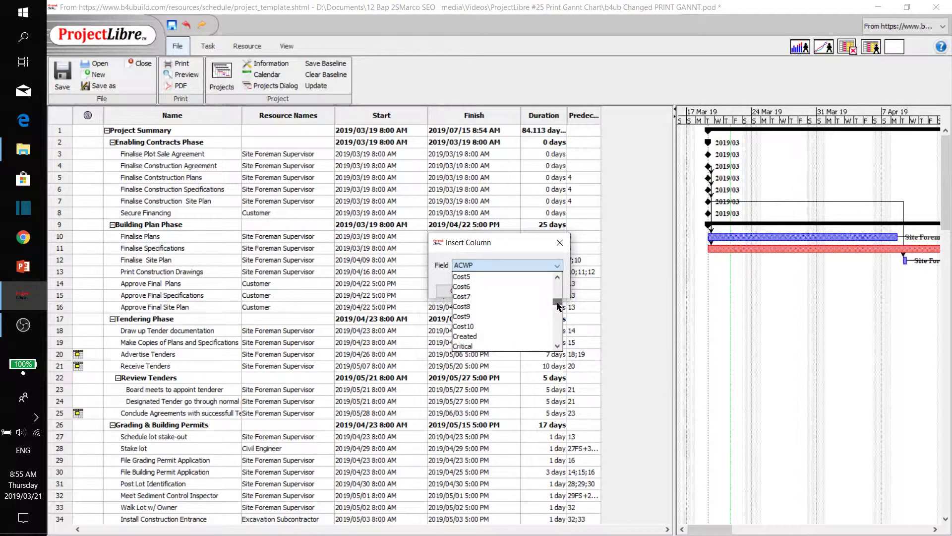
click(477, 292)
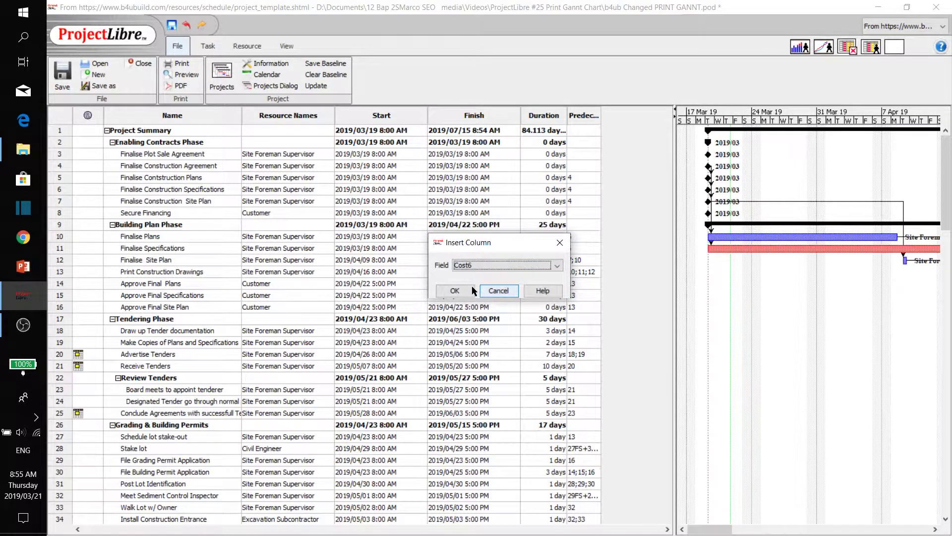
click(461, 291)
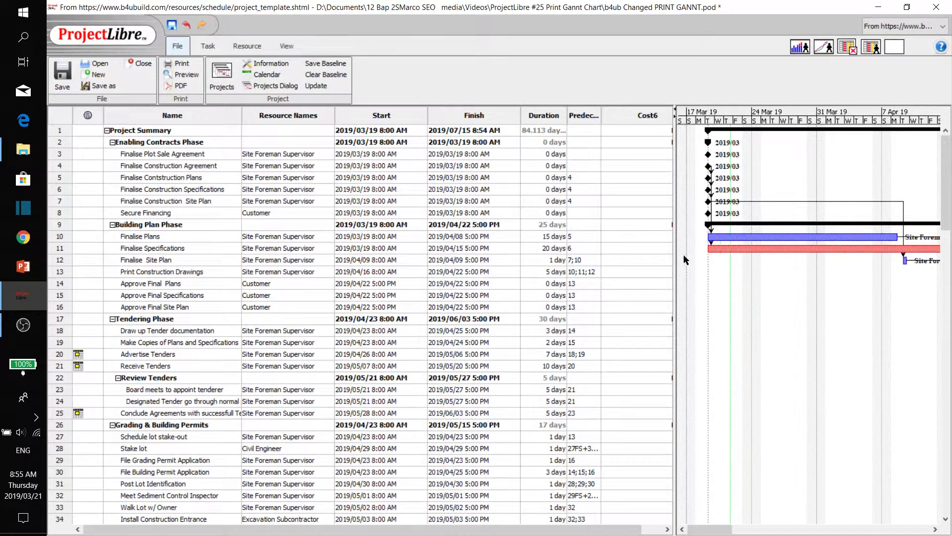
drag(675, 258, 831, 246)
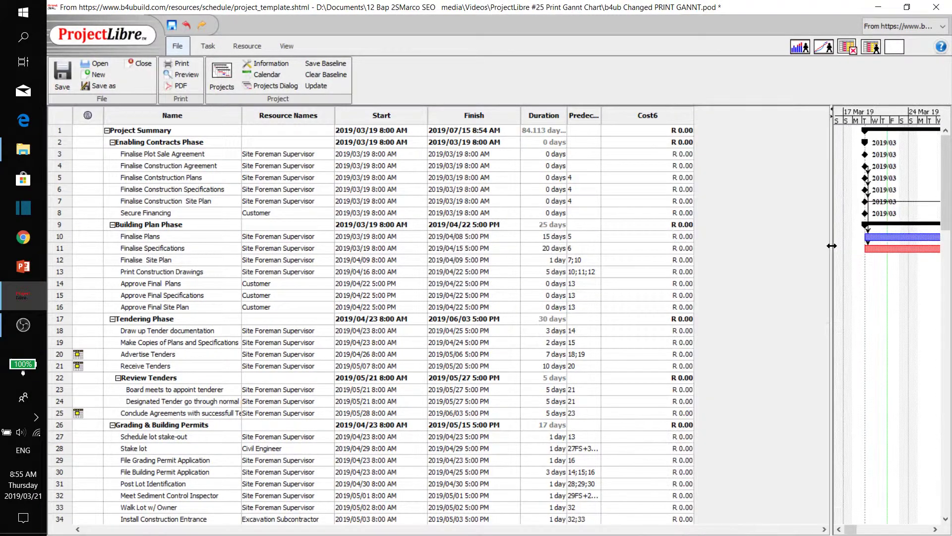
Step: Pick Actual Finish as the field for another inserted column
right_click(707, 113)
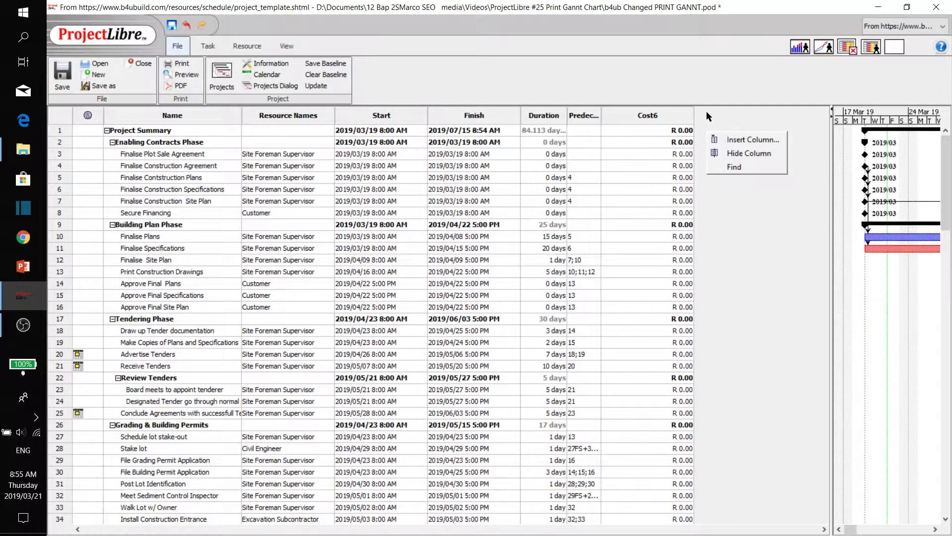
click(737, 140)
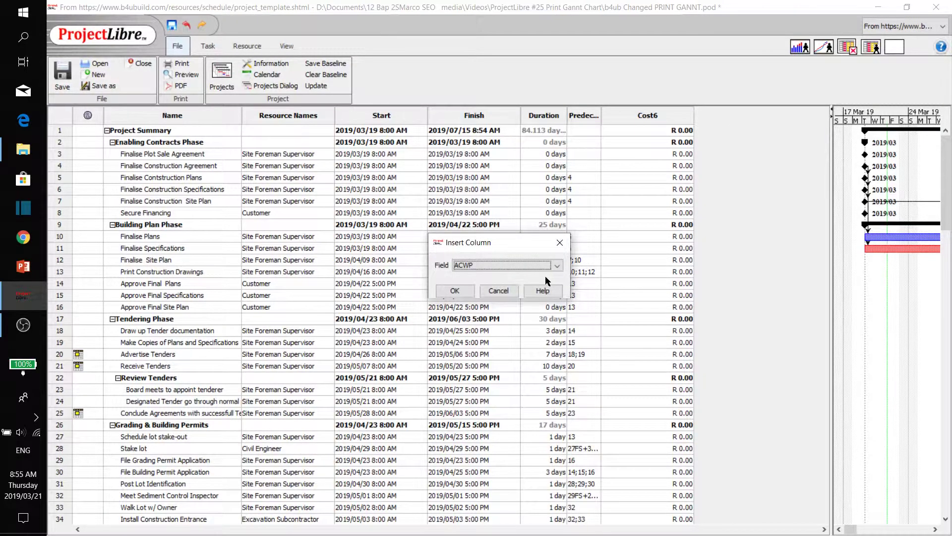
click(557, 265)
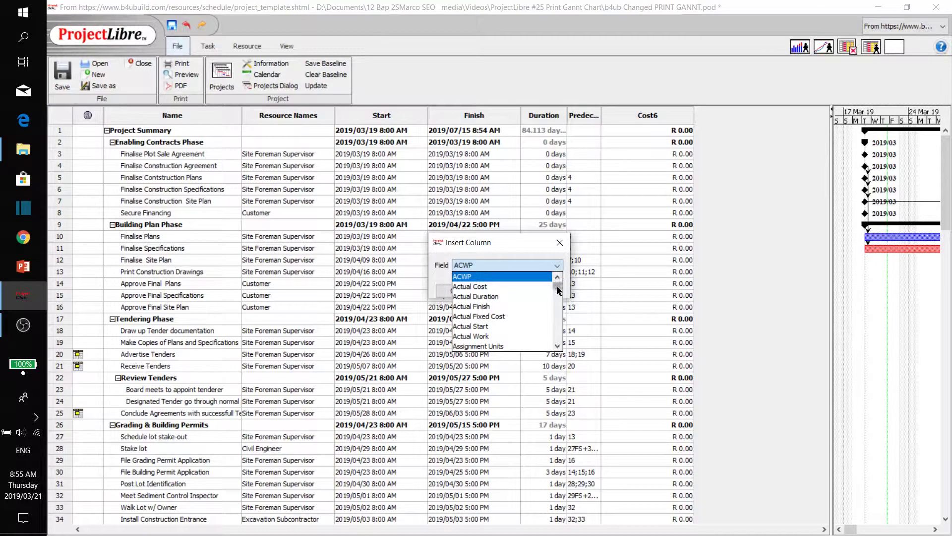
click(512, 307)
Step: Confirm the Actual Finish column and preview the table alone across its two printed pages
click(457, 289)
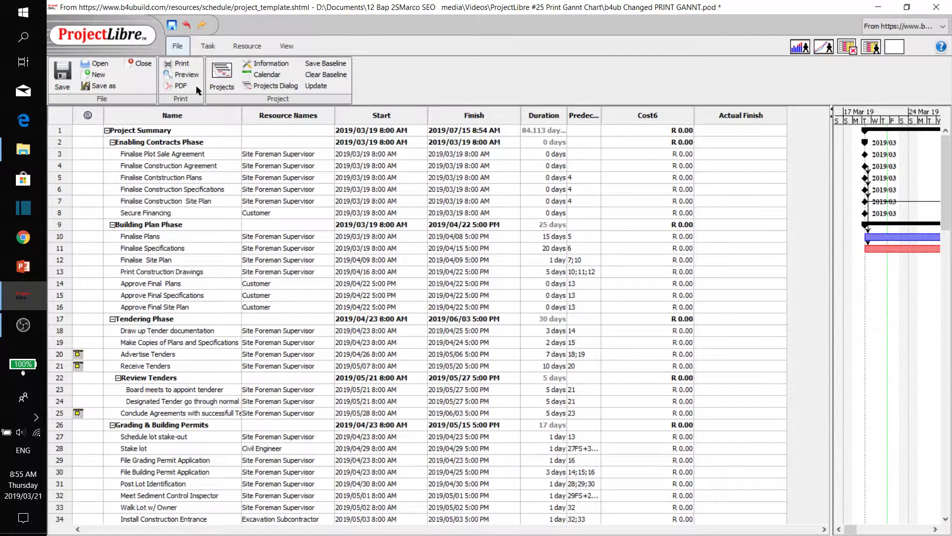
click(186, 75)
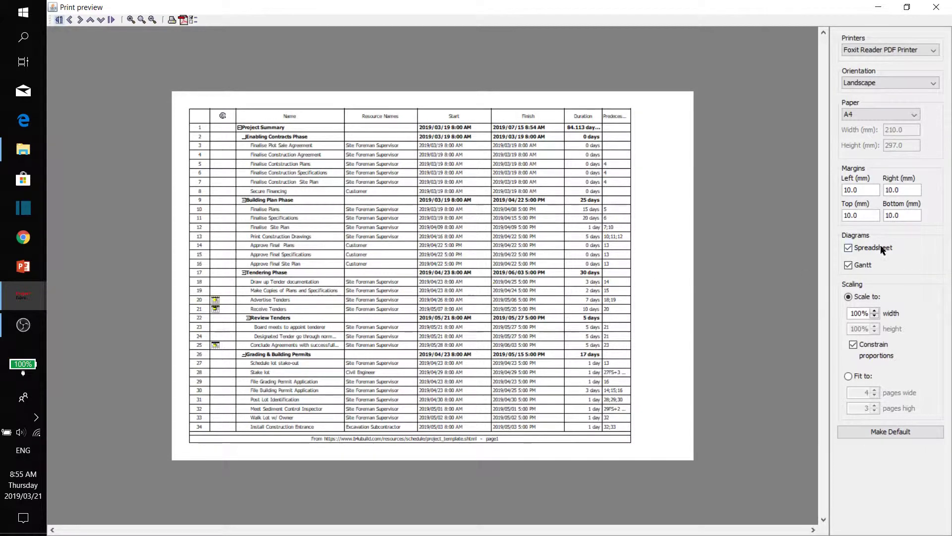
click(848, 265)
click(81, 22)
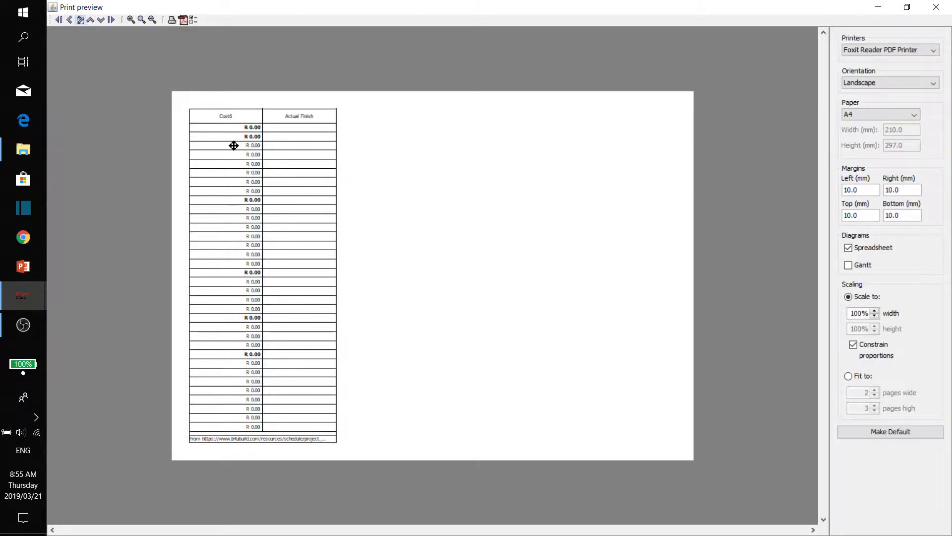
click(70, 20)
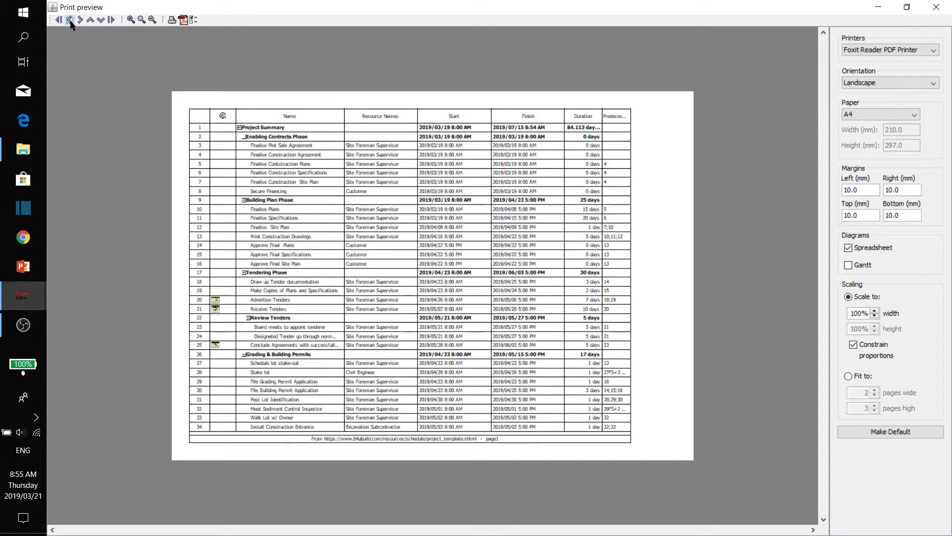
click(937, 8)
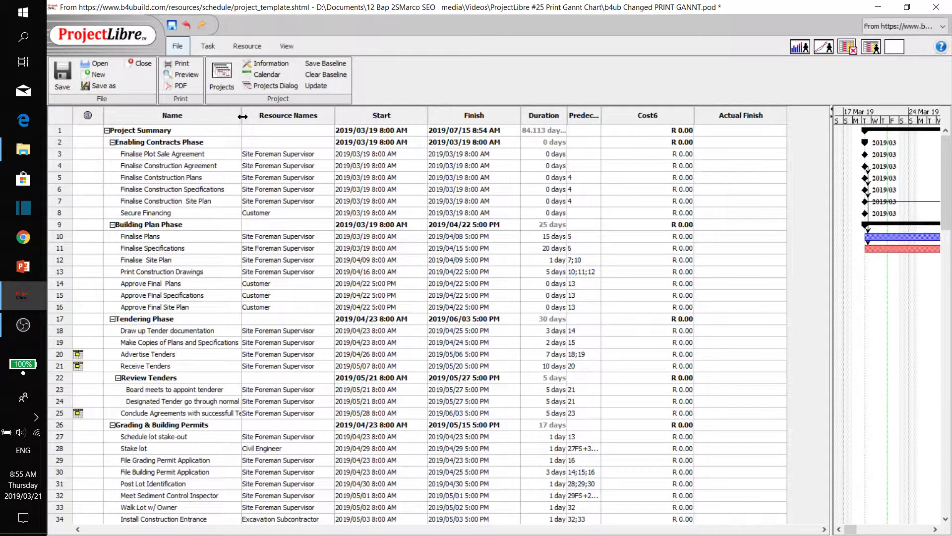
Step: Narrow the Name, Start, Resource Names, Finish, Cost6 and Actual Finish columns to compact the table
drag(242, 117, 196, 117)
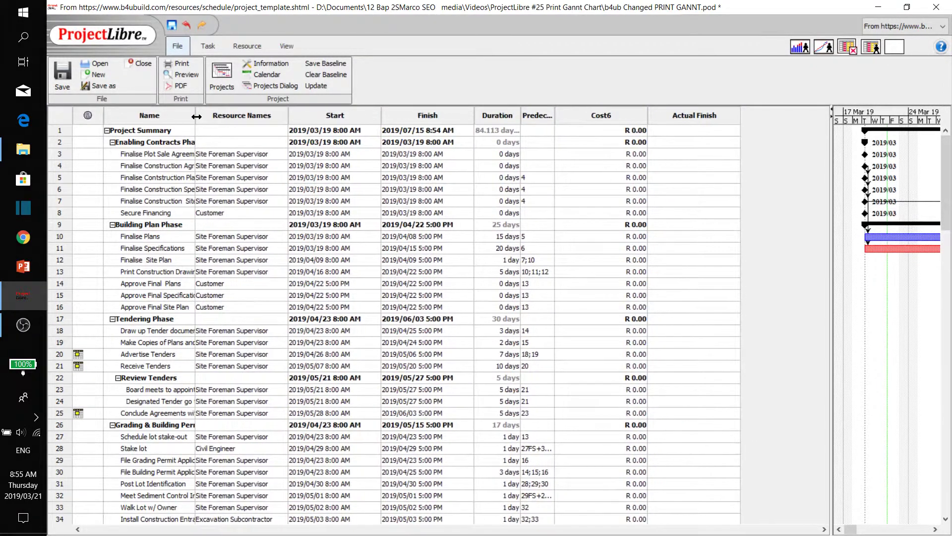
click(289, 115)
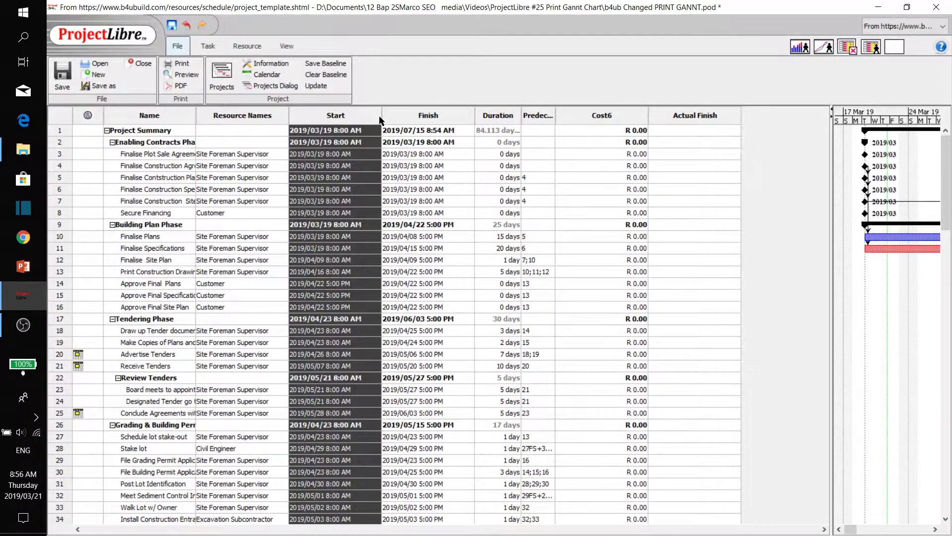
drag(381, 116, 363, 117)
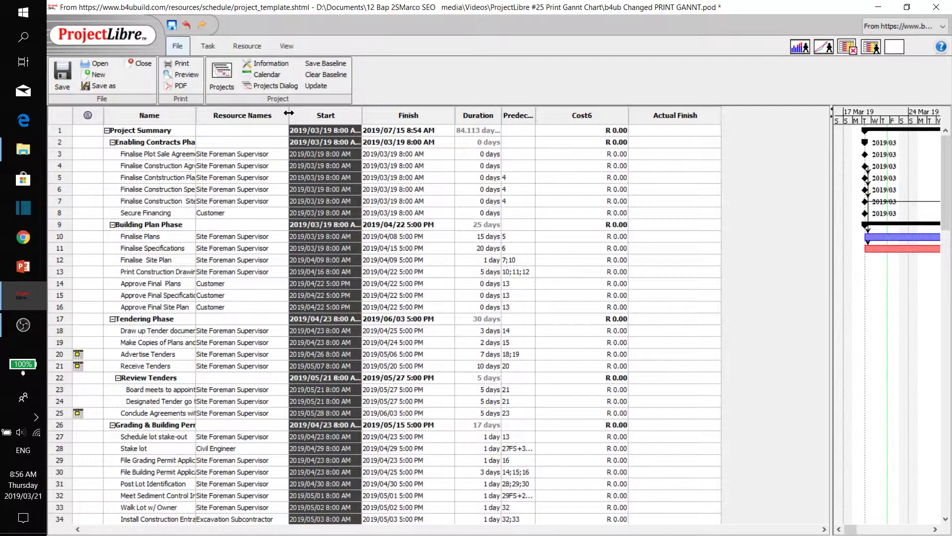
drag(288, 115, 279, 115)
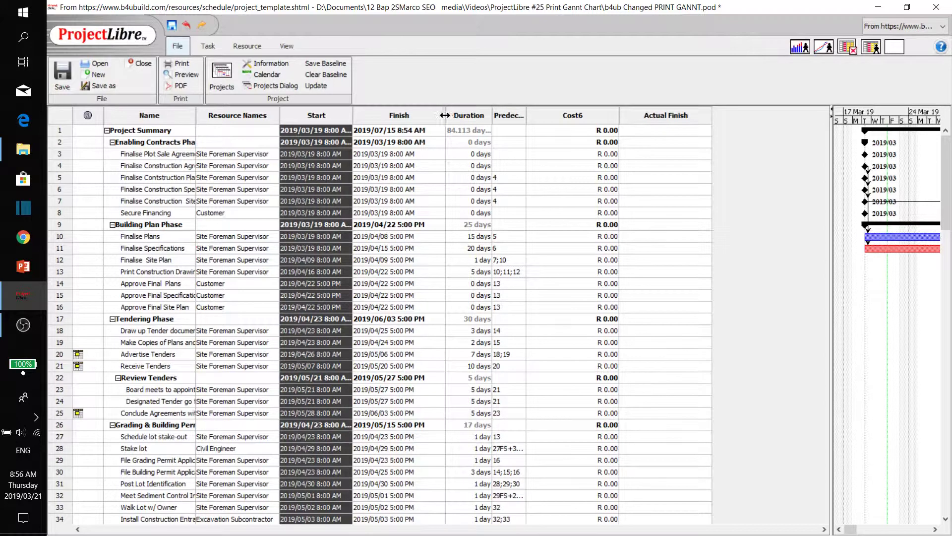
drag(446, 115, 429, 117)
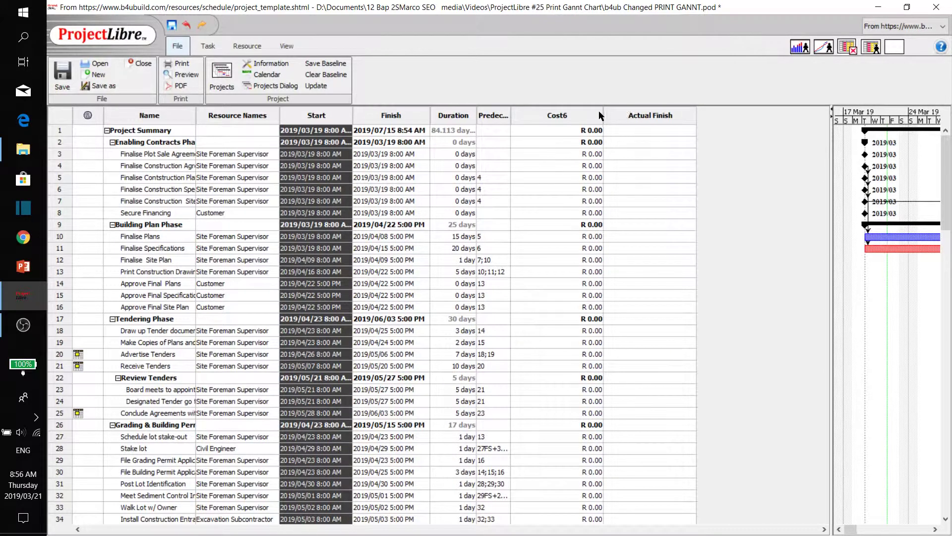
drag(602, 112, 551, 116)
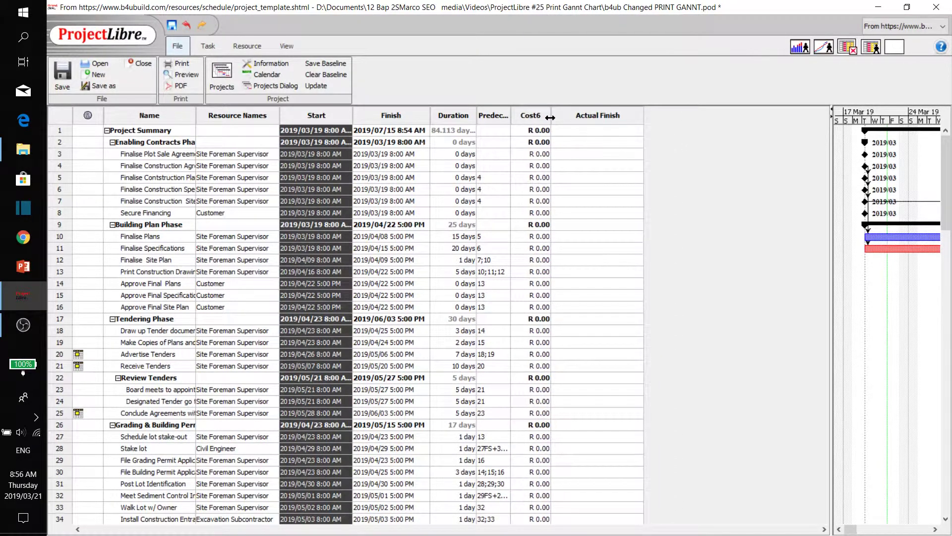
click(638, 115)
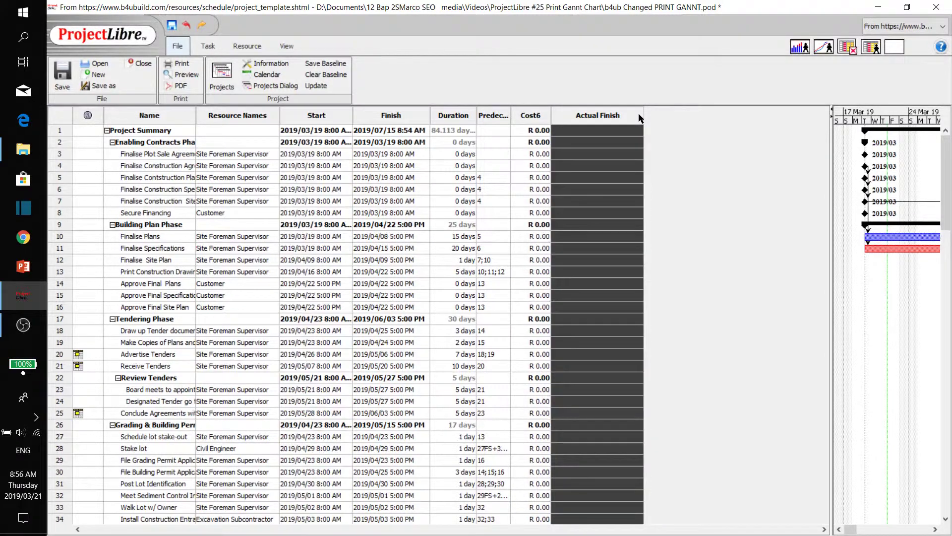
drag(643, 115, 607, 118)
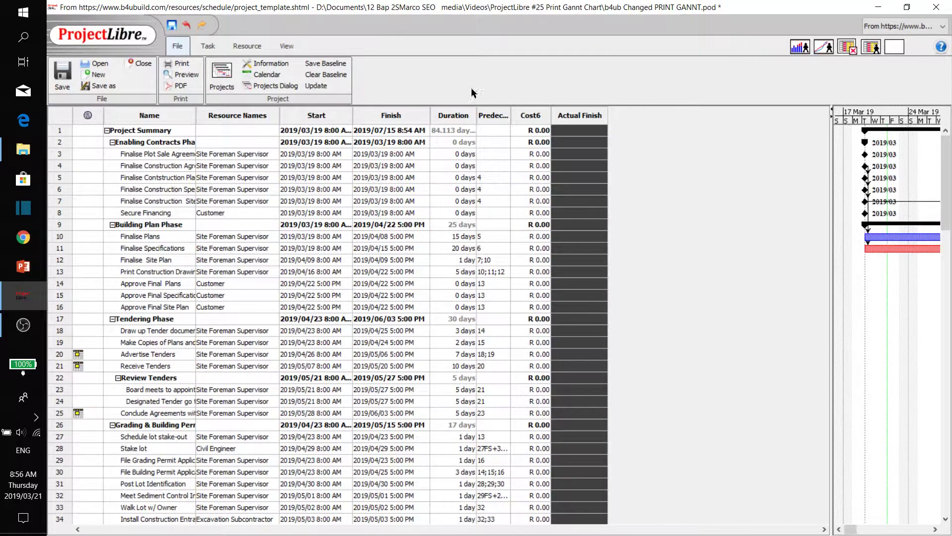
click(186, 74)
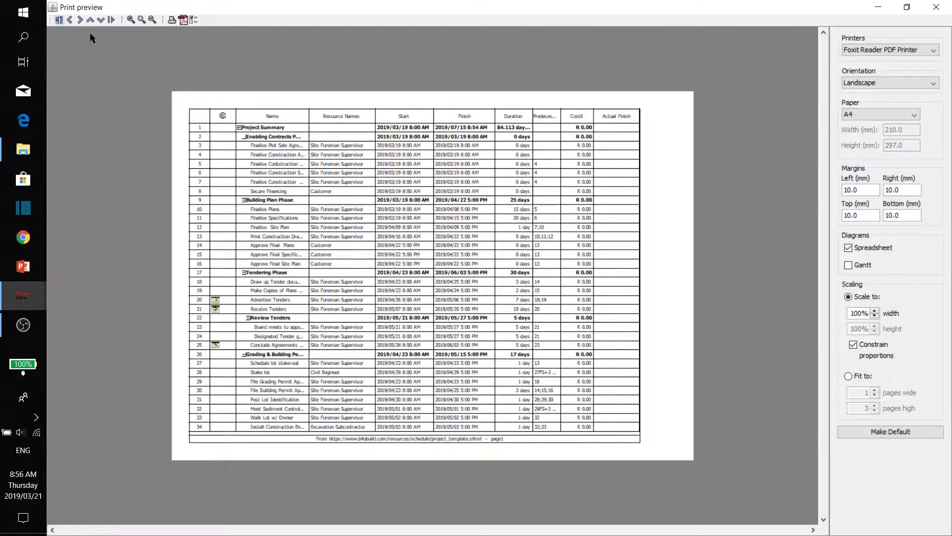
click(80, 20)
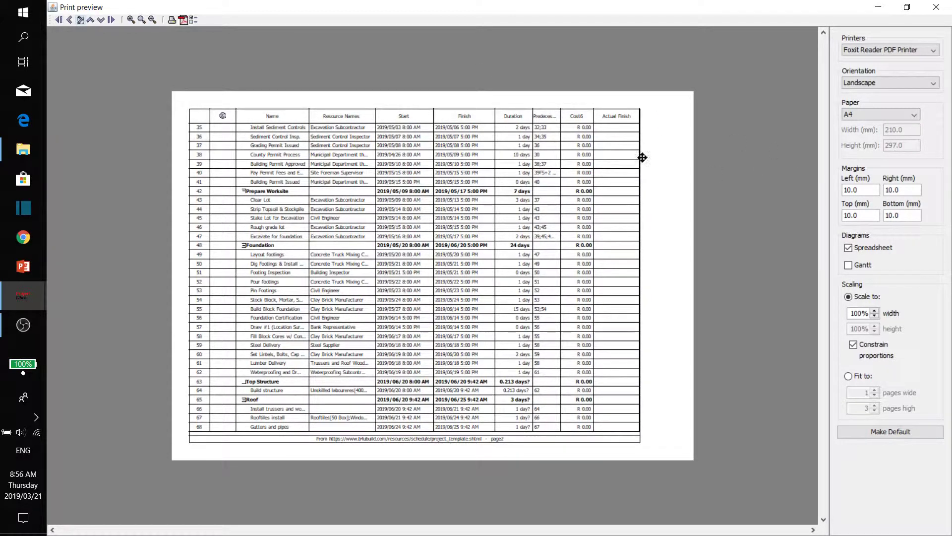
click(935, 8)
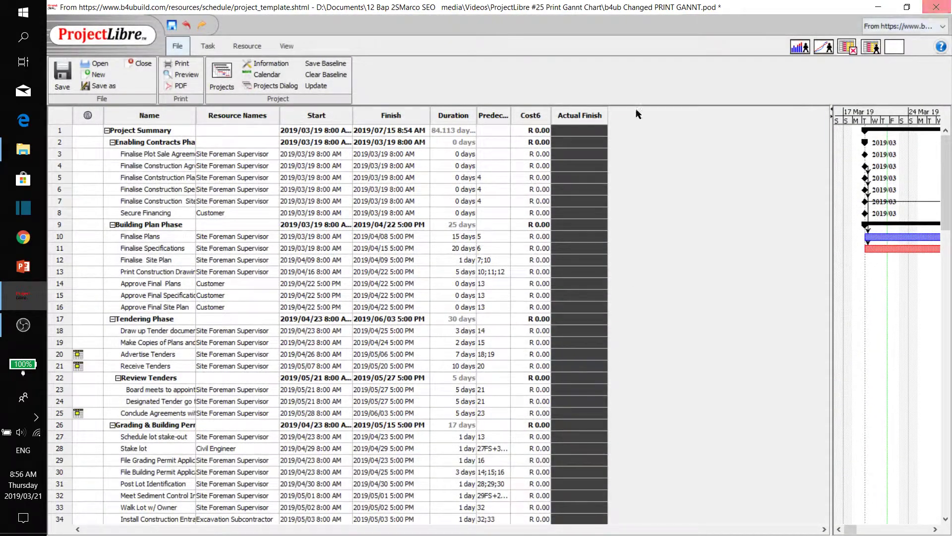
Step: Hide the Actual Finish, Cost6 and Predecessors columns so the table ends at Duration, then preview it
right_click(580, 133)
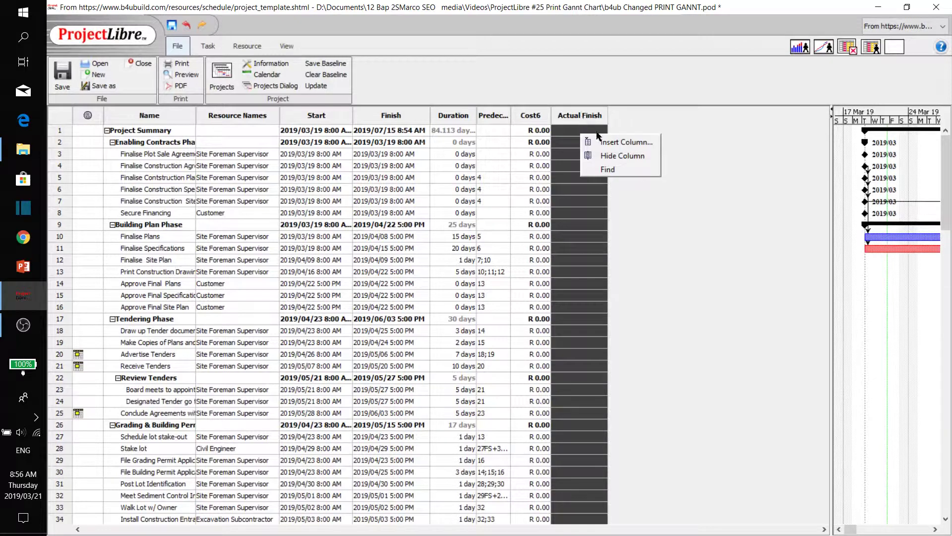
click(609, 157)
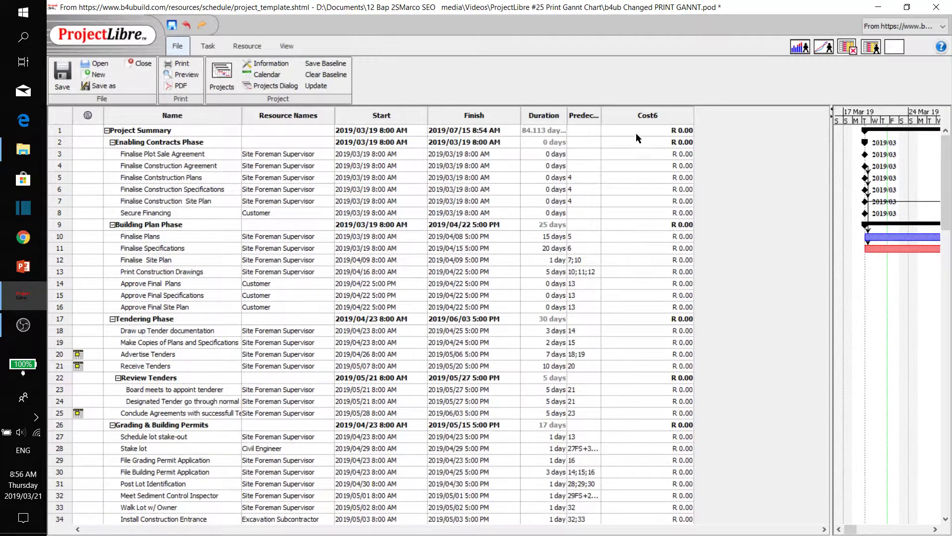
right_click(623, 115)
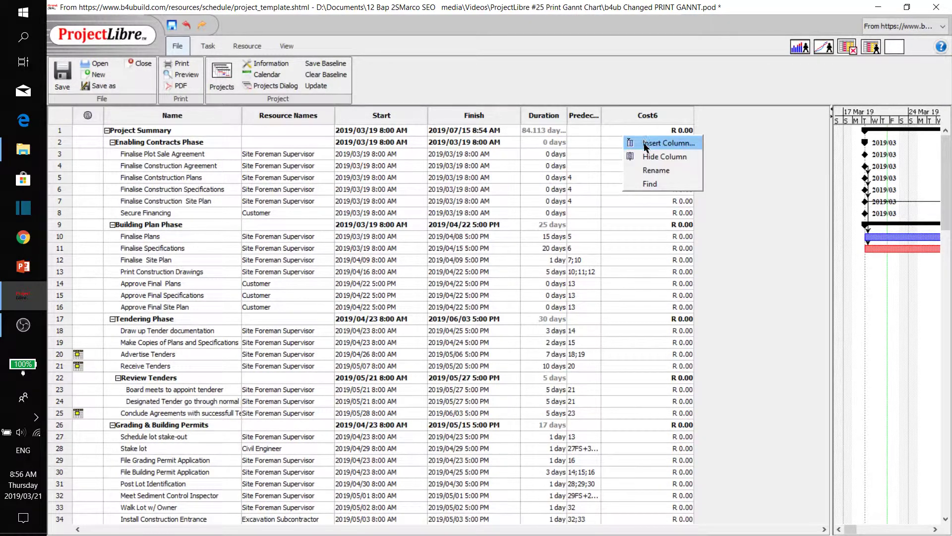
click(648, 158)
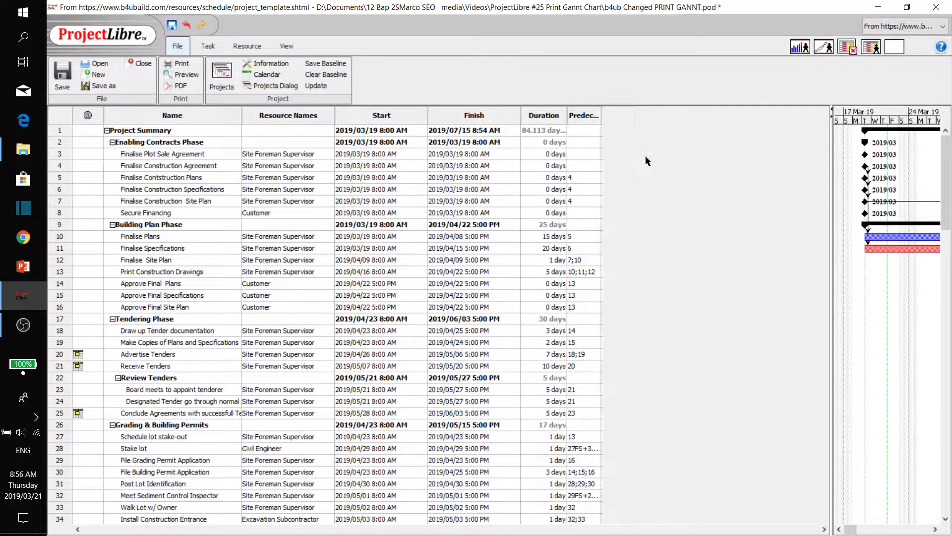
right_click(585, 117)
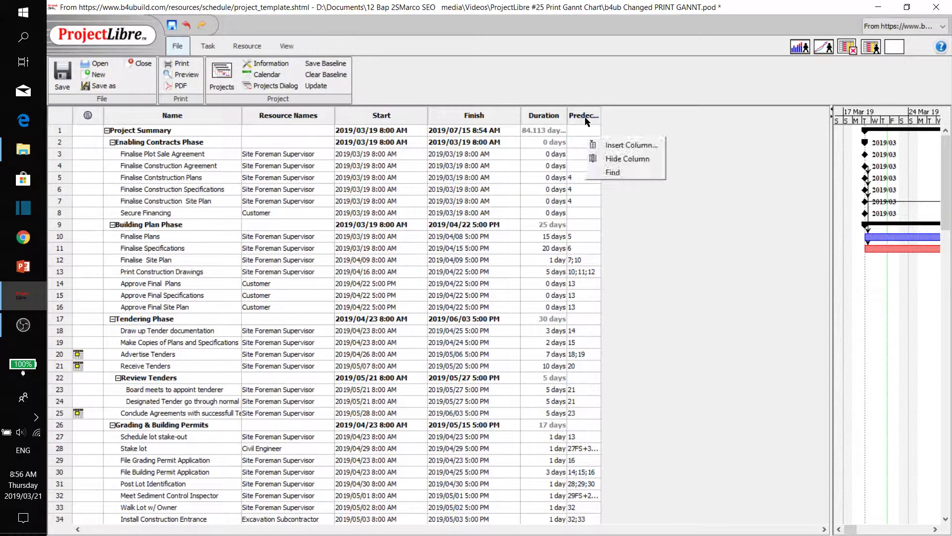
click(627, 158)
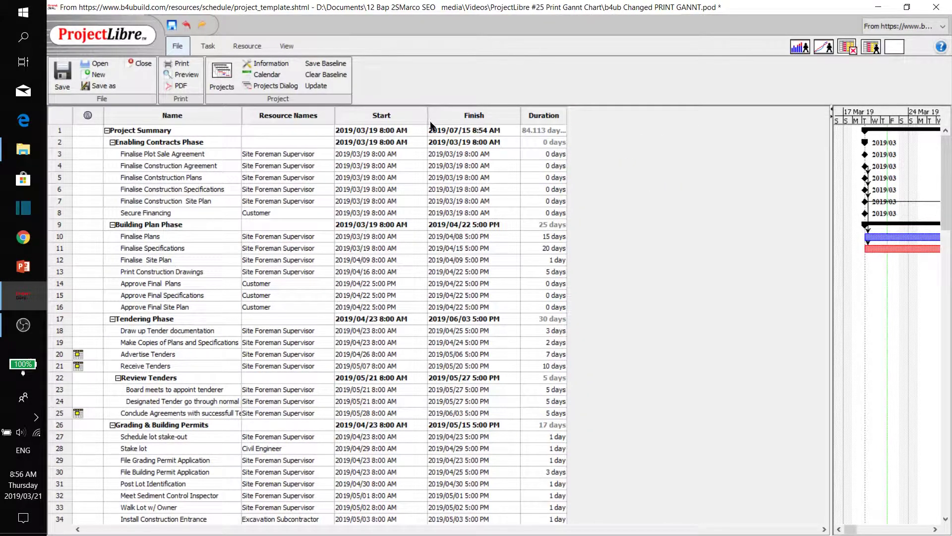
click(182, 78)
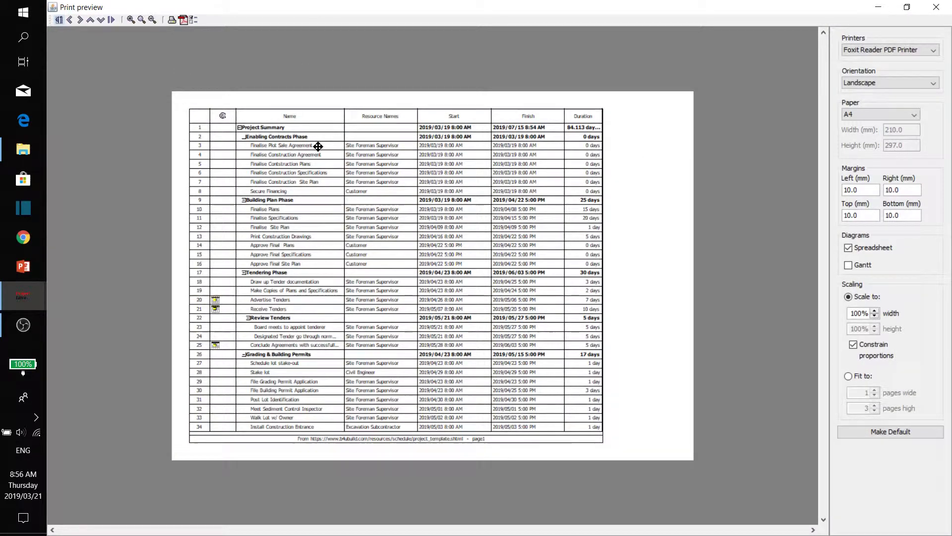
Step: Go to the second preview page and switch the printout to the Gantt chart
click(80, 21)
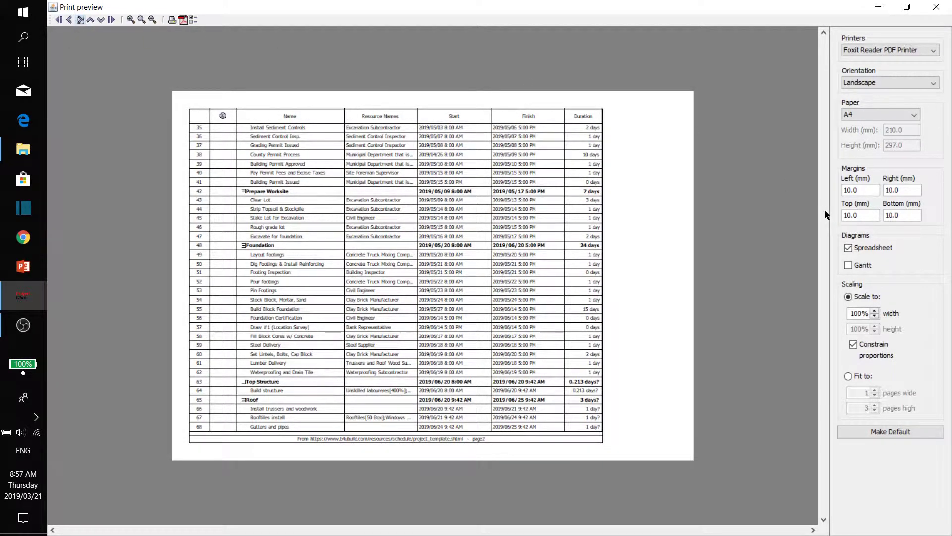
click(849, 265)
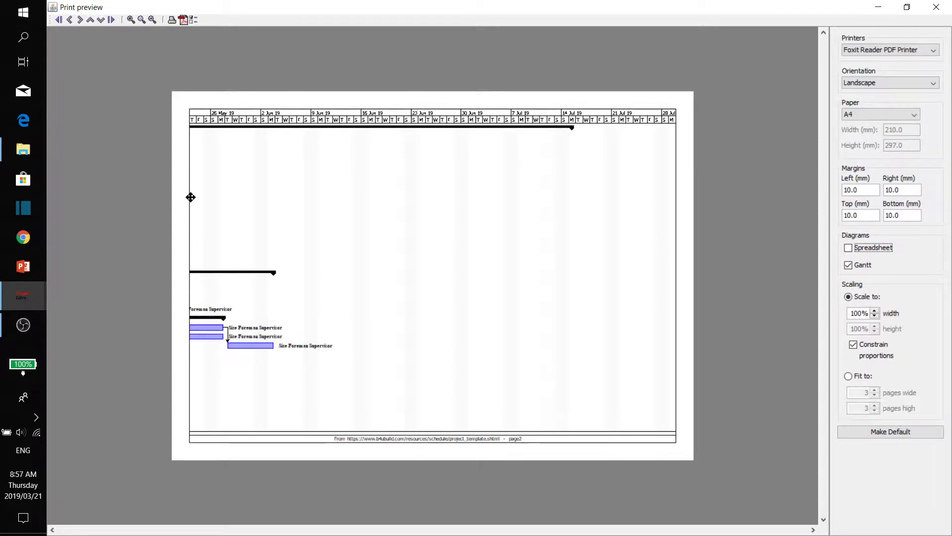
Step: On page 1, print the task table beside the Gantt chart, then close the preview
click(69, 20)
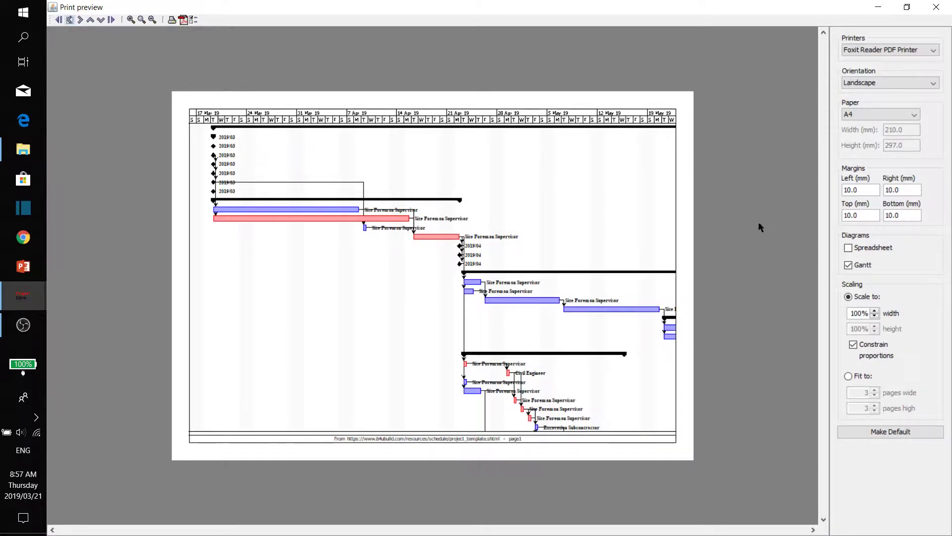
click(850, 247)
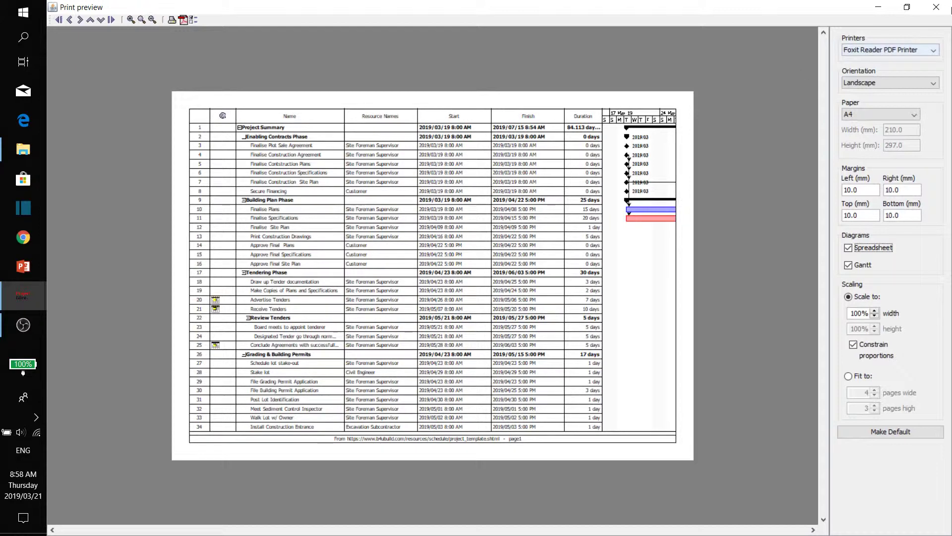
click(937, 7)
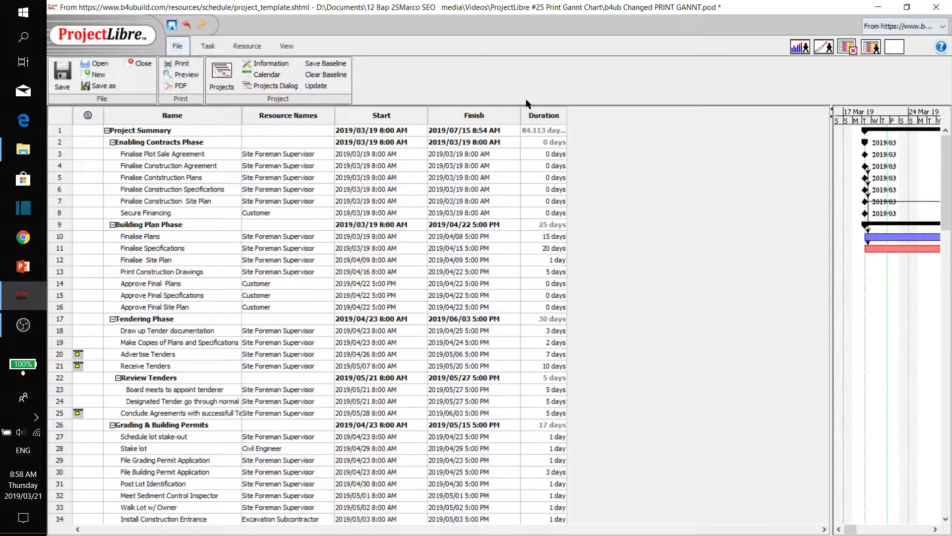
Step: Hide Duration, Finish, Start, Resource Names and the indicator column, leaving Name beside a wider Gantt chart
right_click(534, 115)
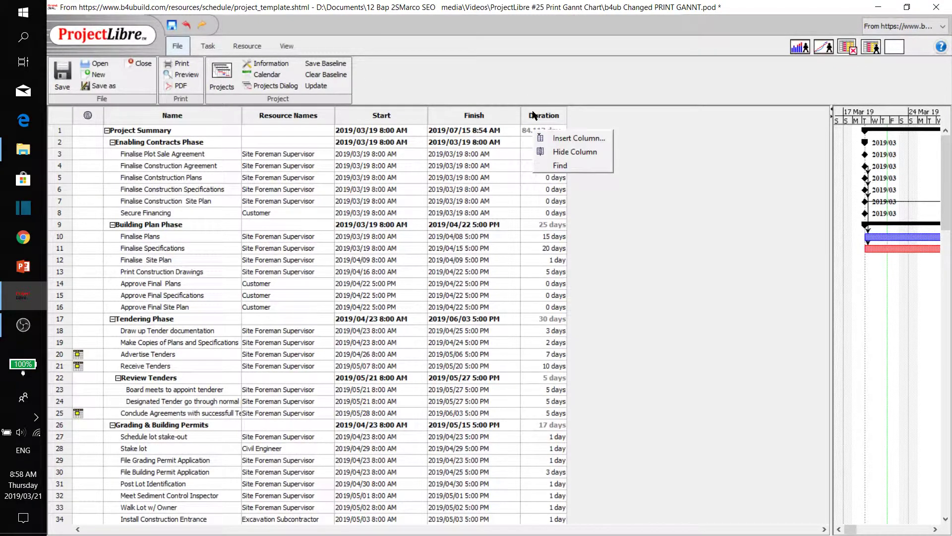
click(558, 154)
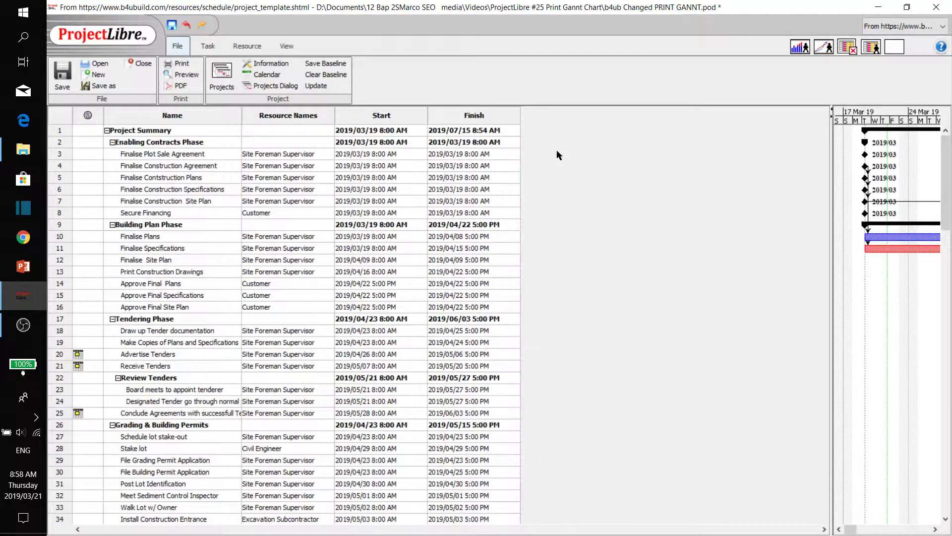
right_click(465, 116)
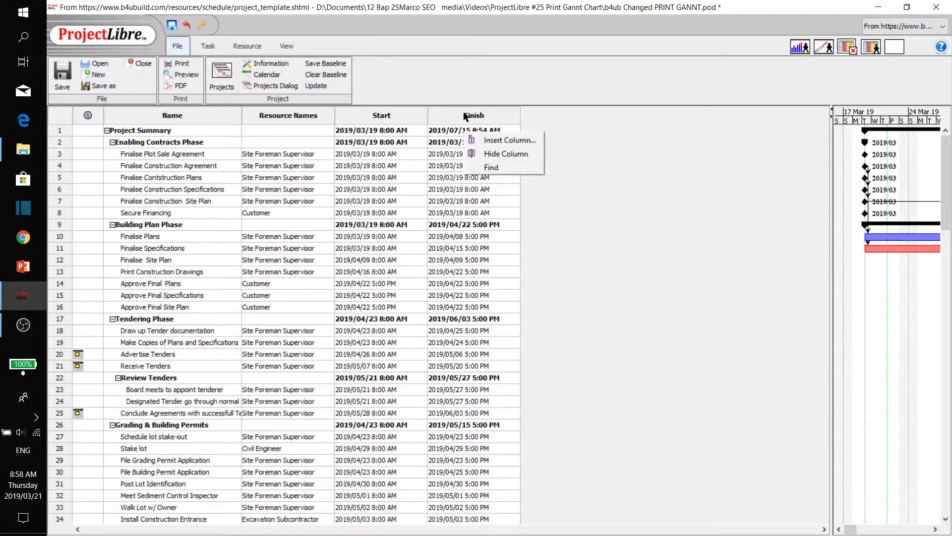
click(492, 155)
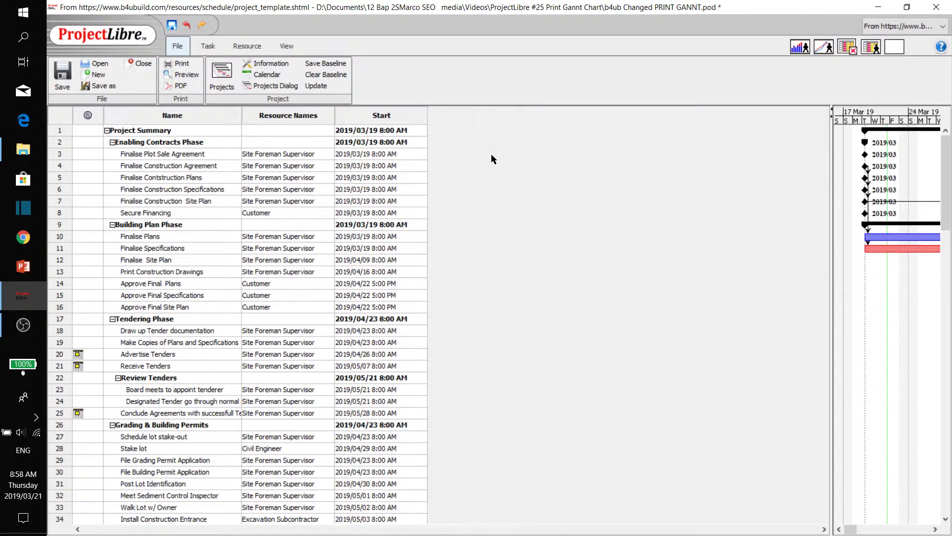
right_click(366, 110)
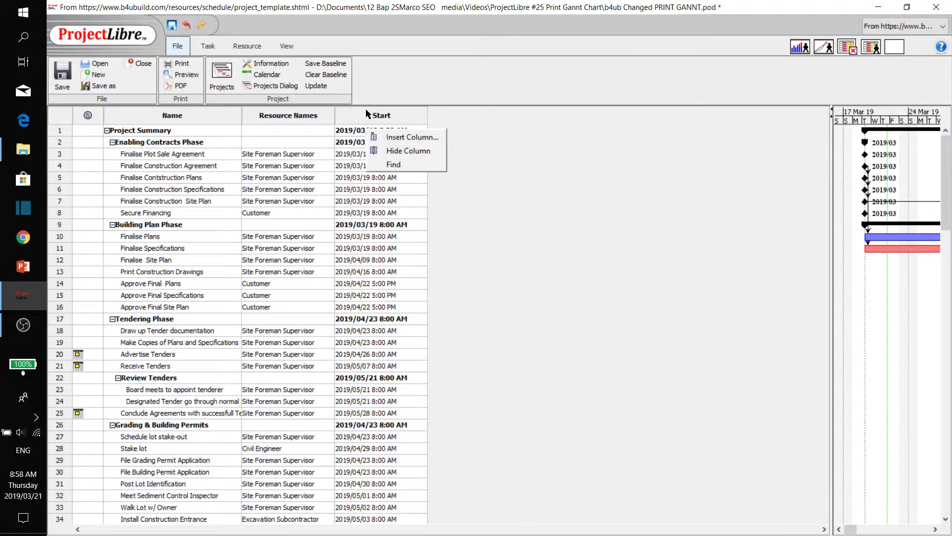
click(390, 152)
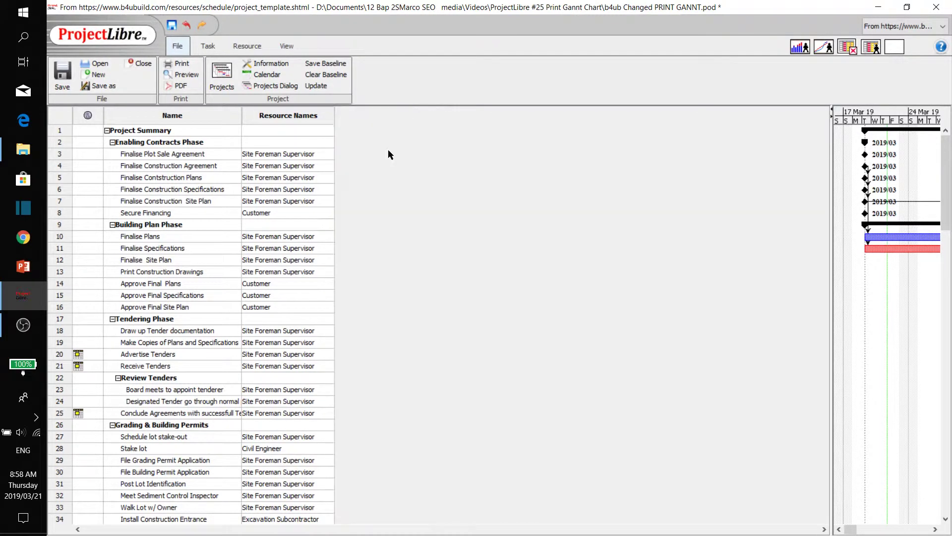
right_click(295, 120)
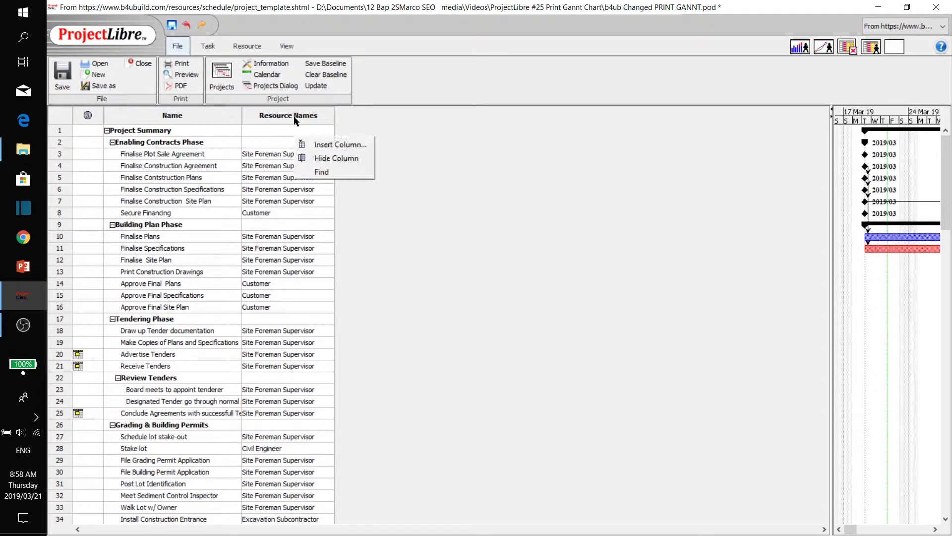
click(332, 159)
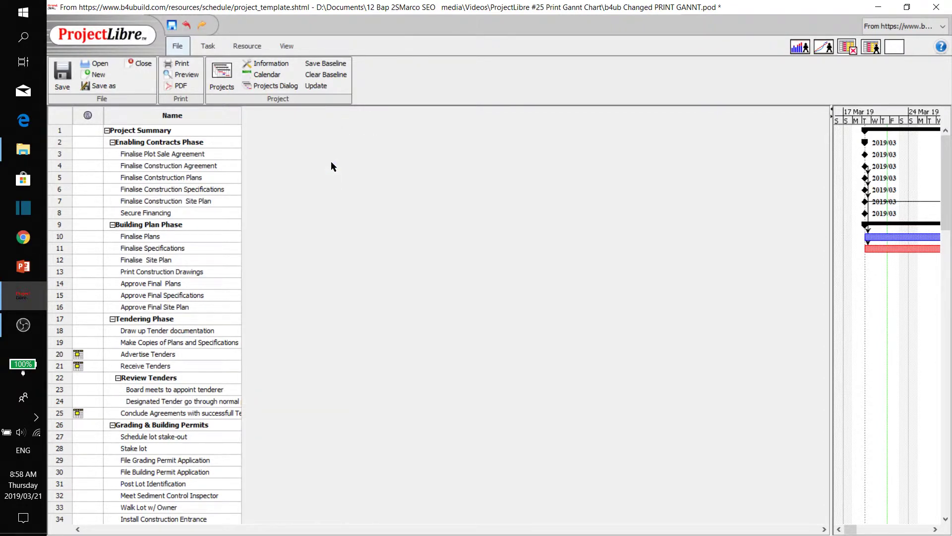
right_click(77, 121)
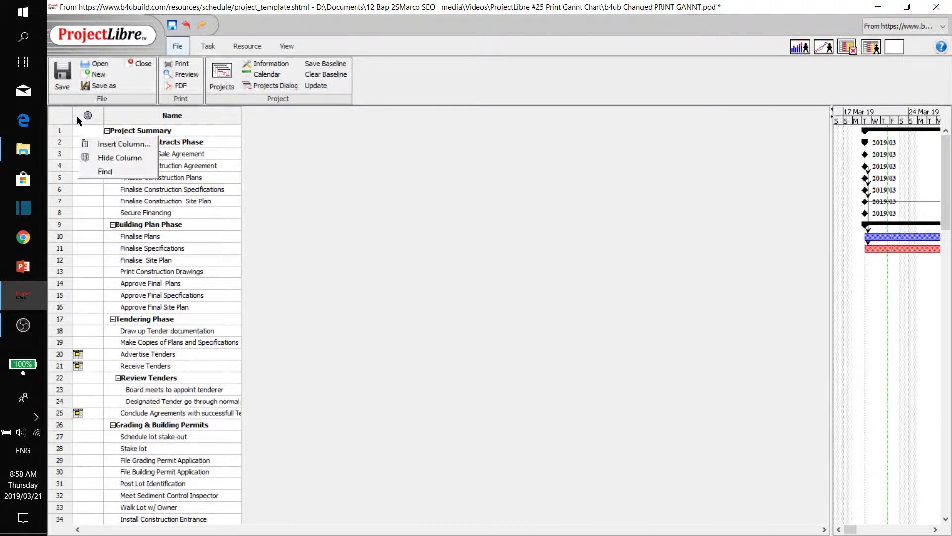
click(120, 157)
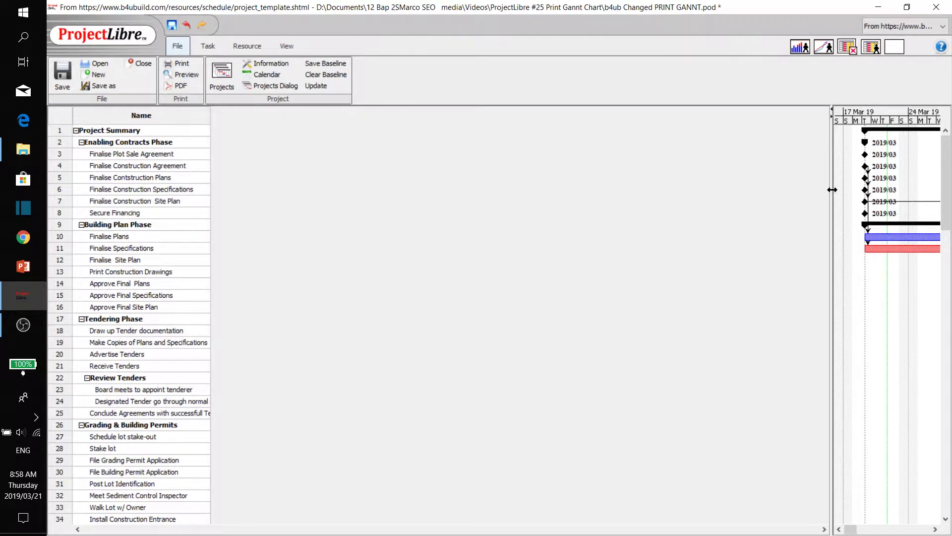
drag(832, 189, 287, 277)
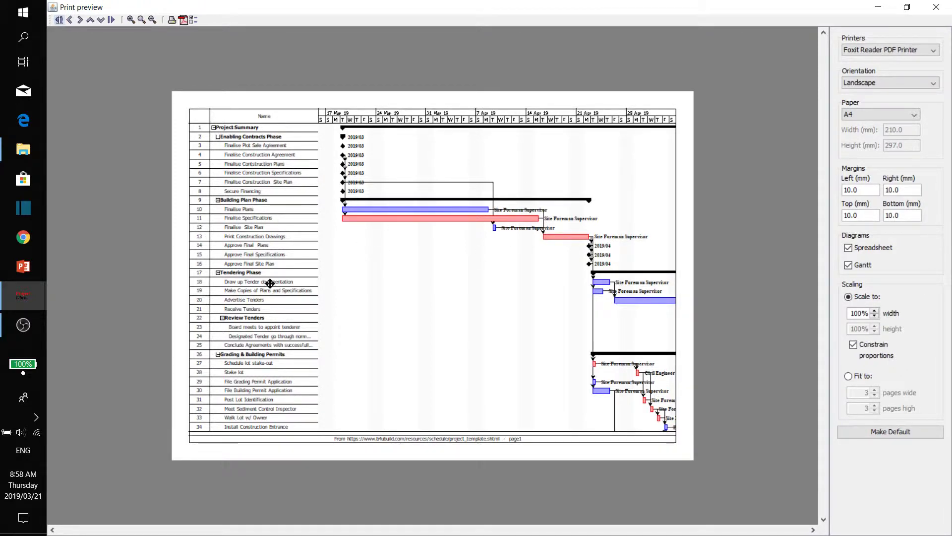
Step: Page through all six printout pages and come back to page 1
click(81, 20)
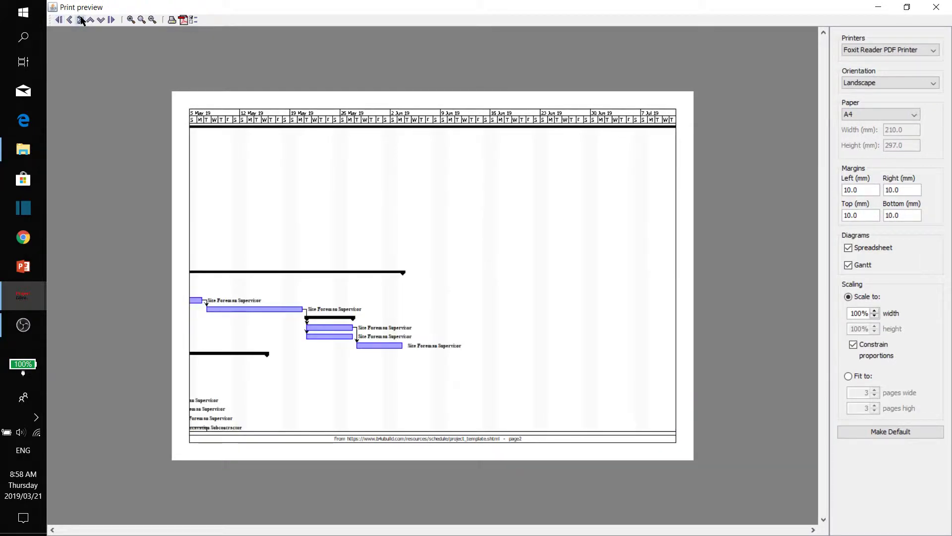
click(80, 20)
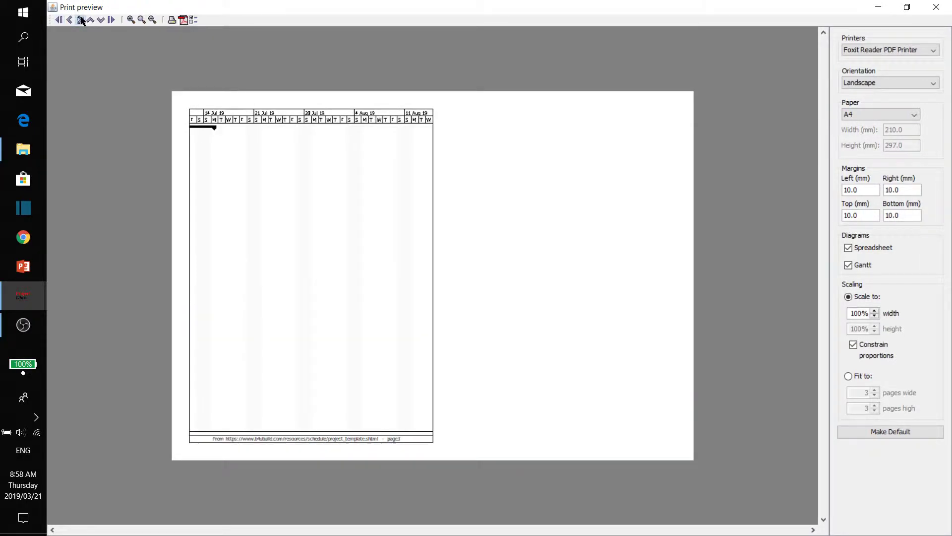
click(80, 20)
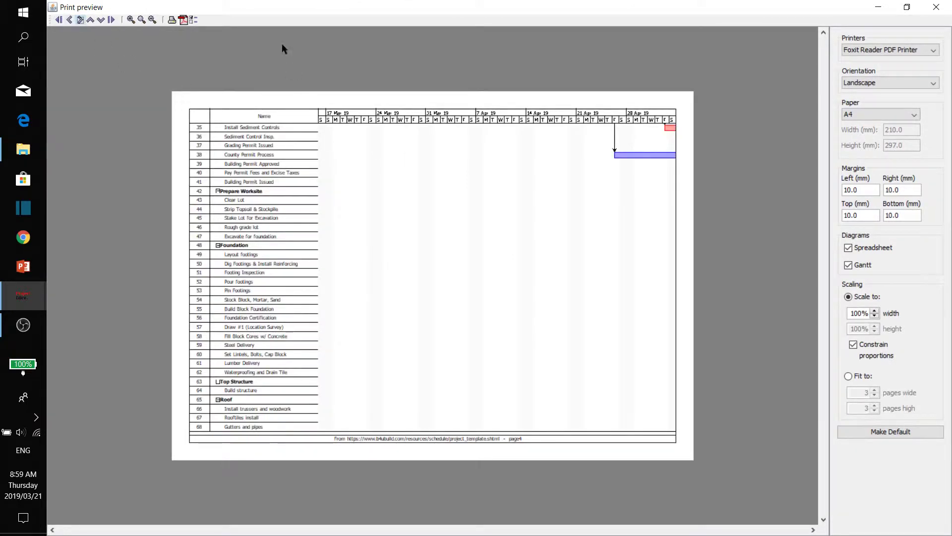
click(80, 20)
click(80, 20)
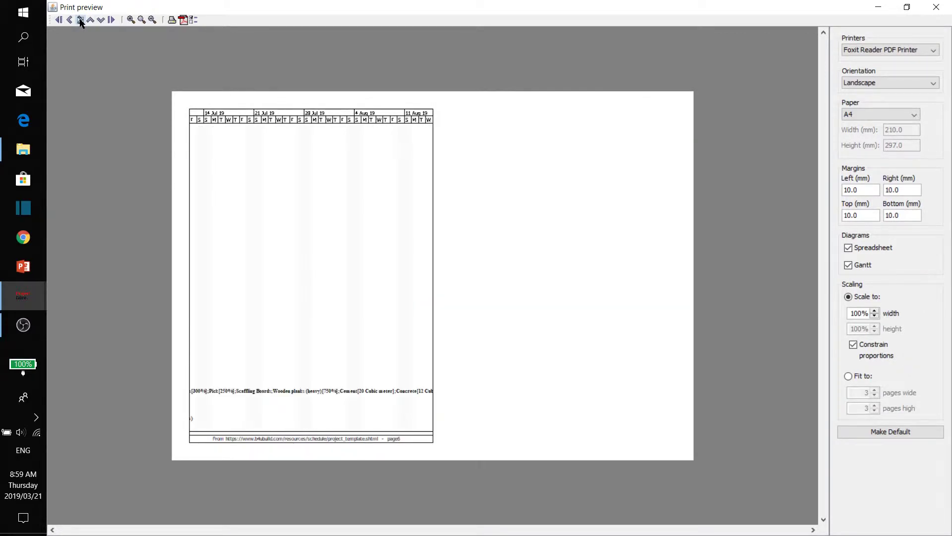
click(81, 20)
click(70, 20)
click(70, 20)
click(70, 19)
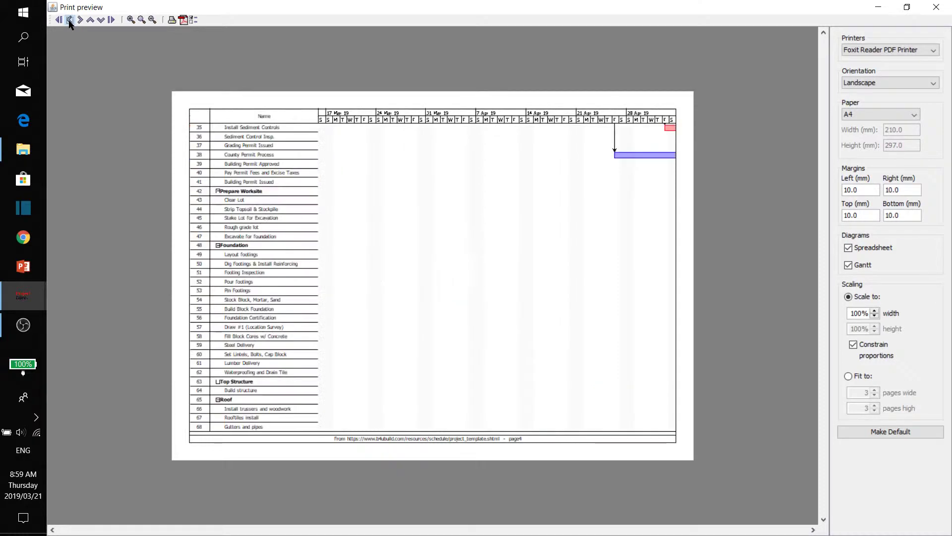
click(70, 20)
click(69, 20)
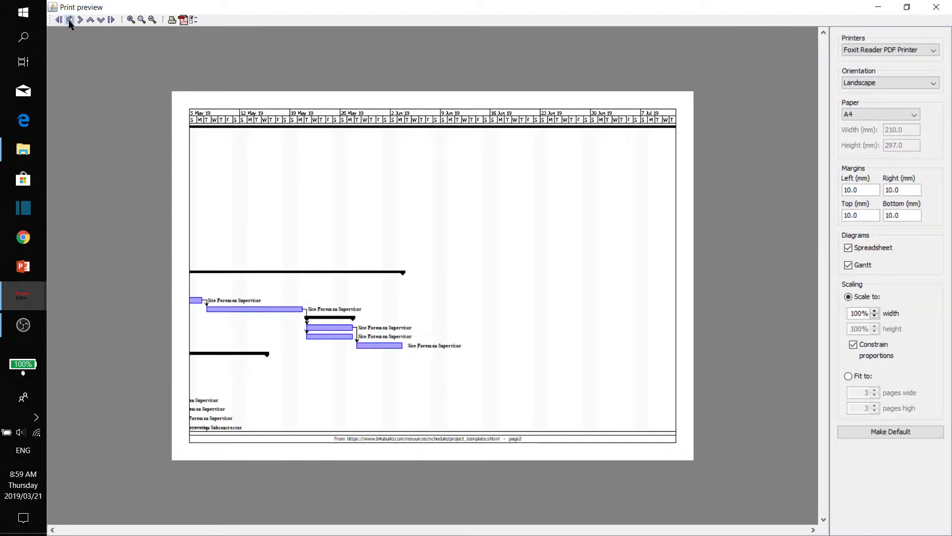
click(70, 20)
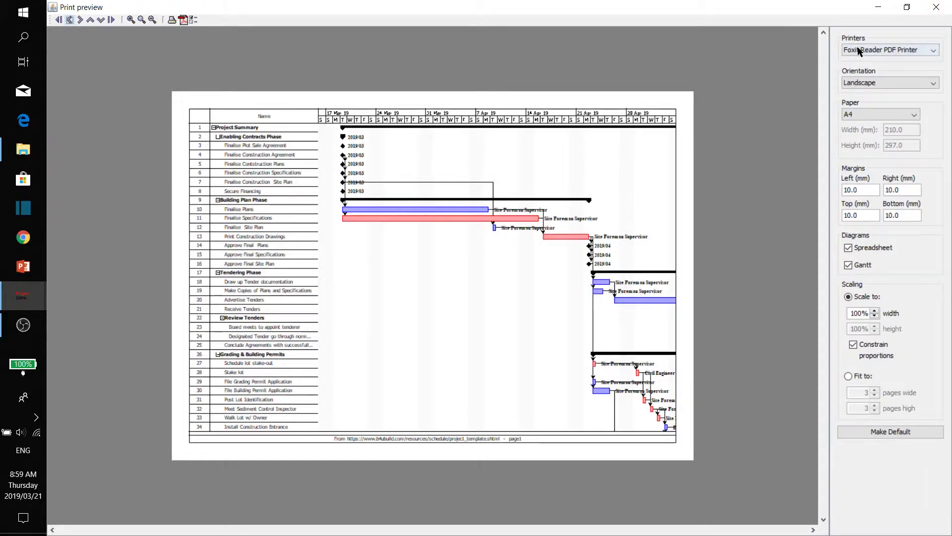
Step: Narrow the task Name column and reopen the print preview to see more Gantt chart
click(935, 7)
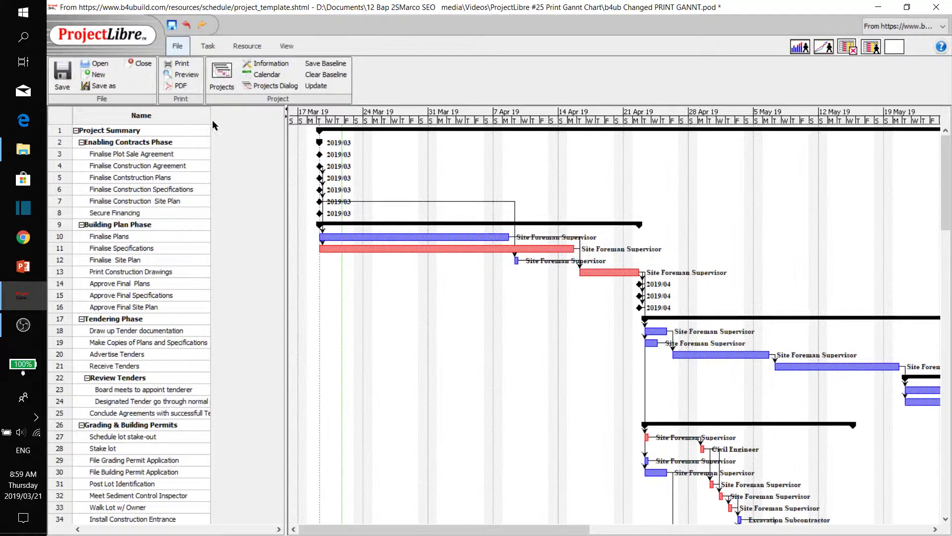
drag(210, 120, 165, 124)
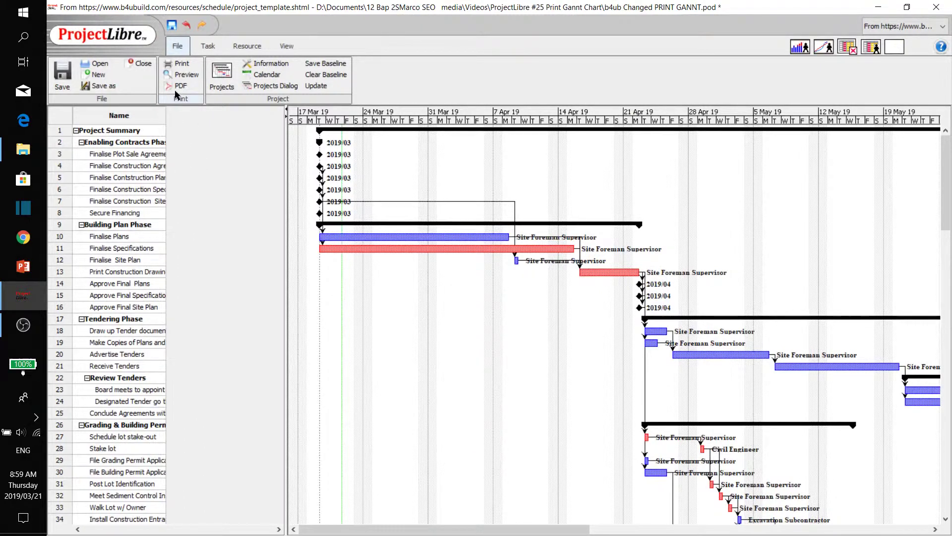
click(185, 76)
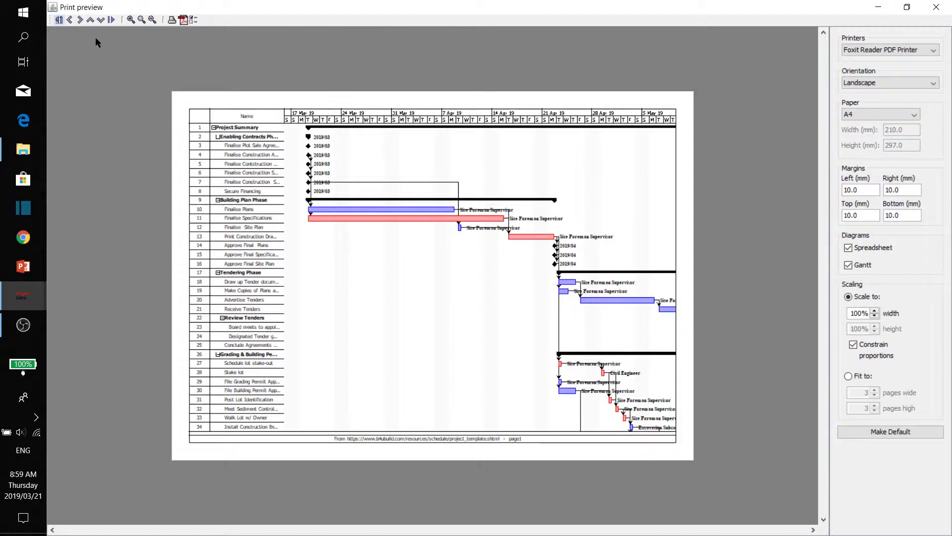
click(79, 20)
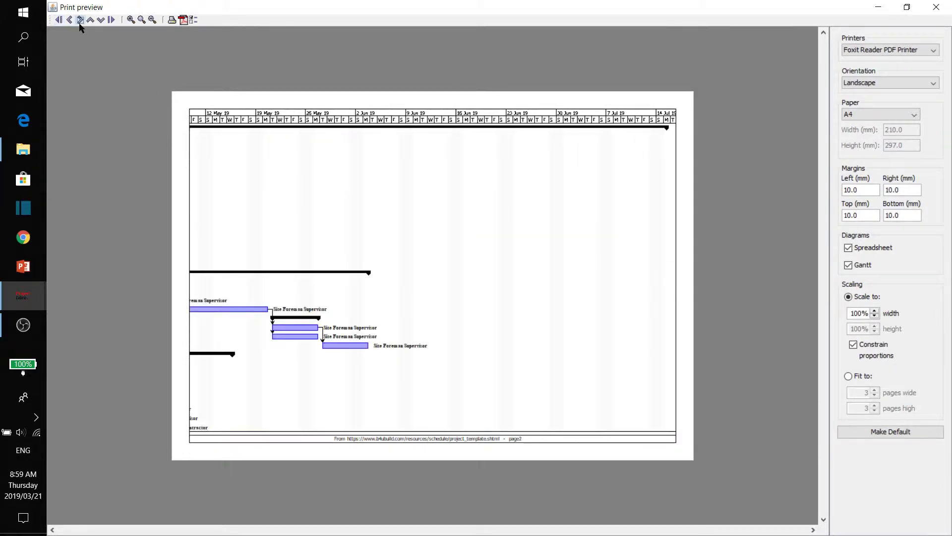
click(80, 20)
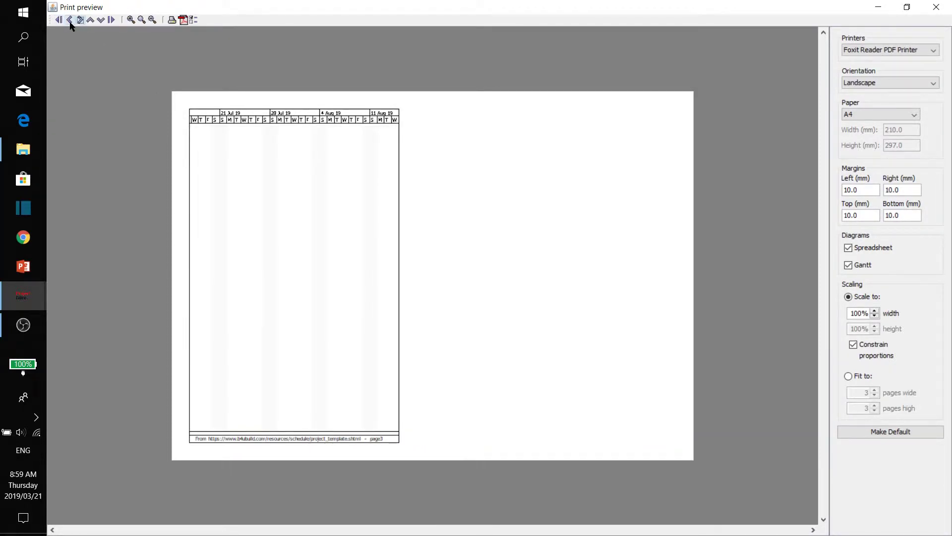
click(69, 20)
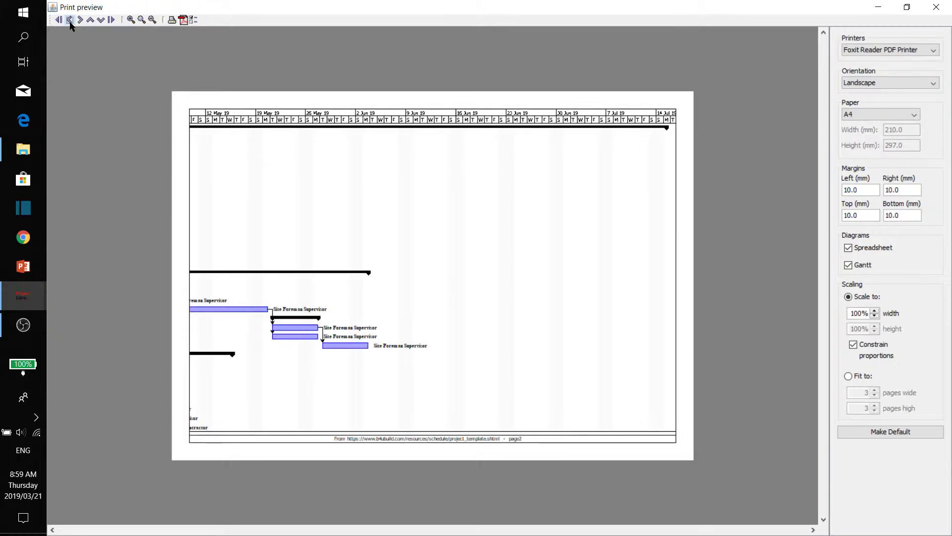
click(69, 20)
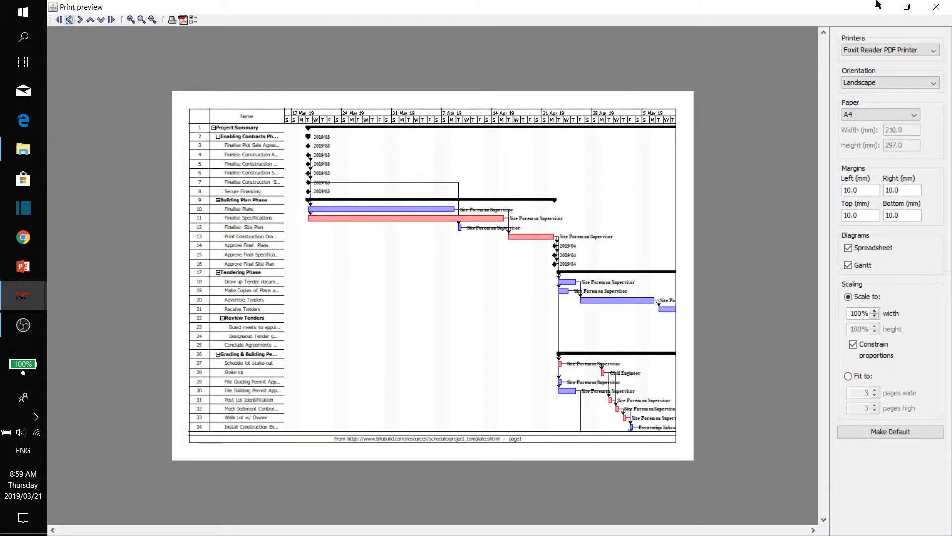
click(936, 8)
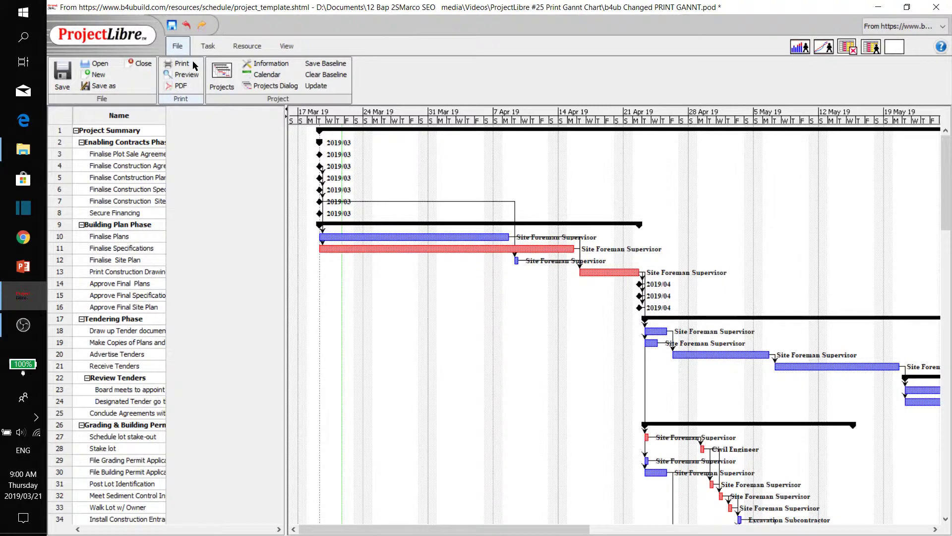
Step: Zoom the Gantt timescale out to months and weeks, showing the schedule through July 2019
click(208, 48)
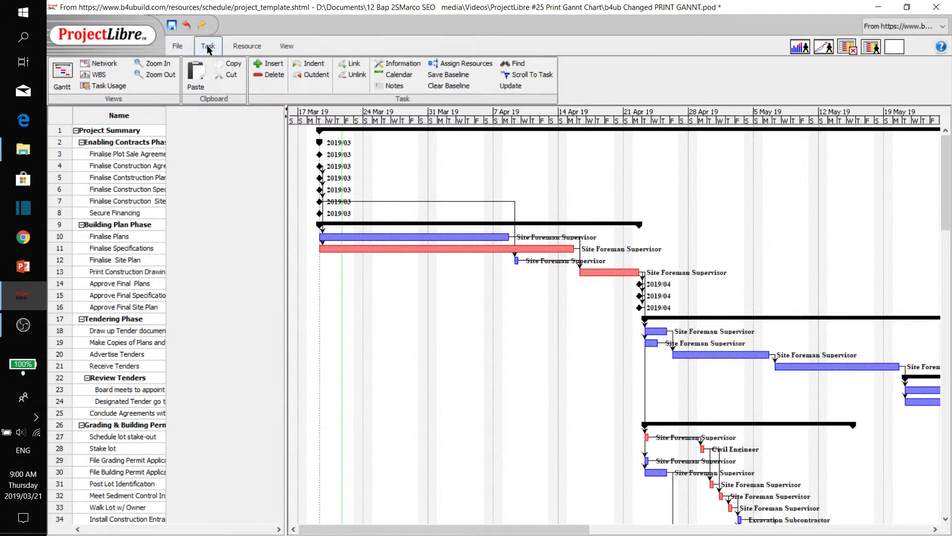
click(151, 76)
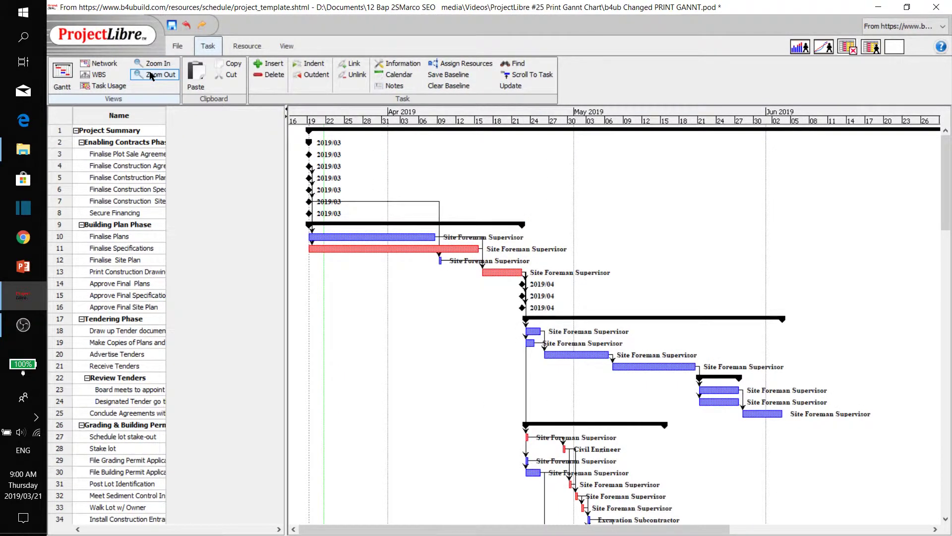
click(152, 76)
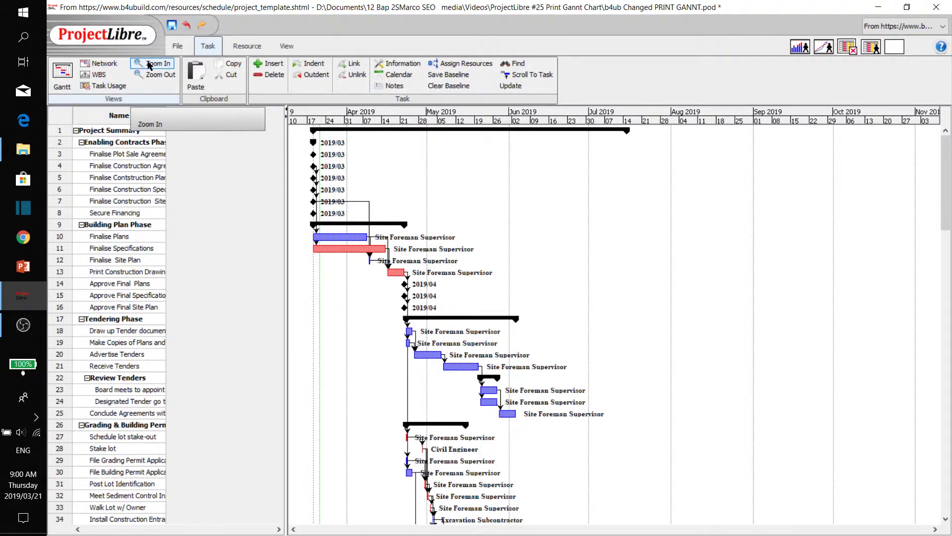
click(149, 65)
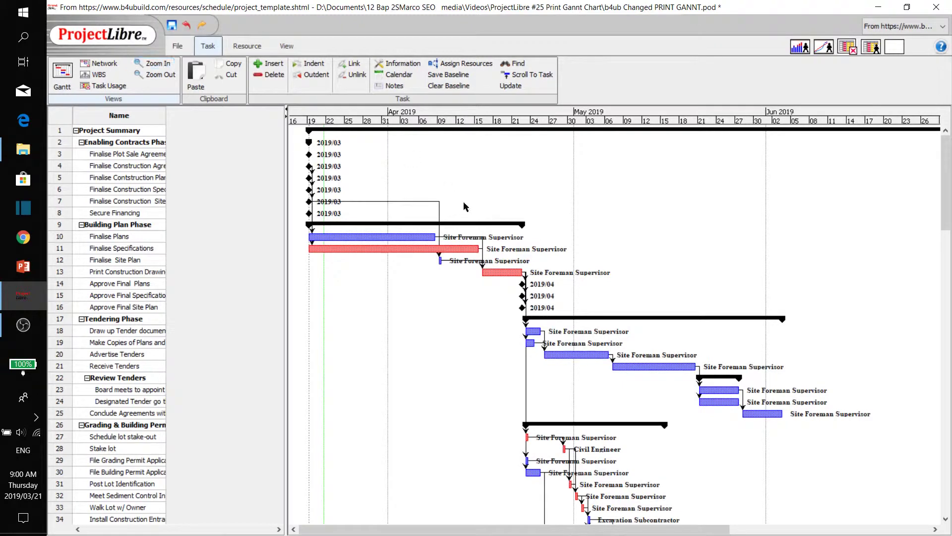
click(171, 78)
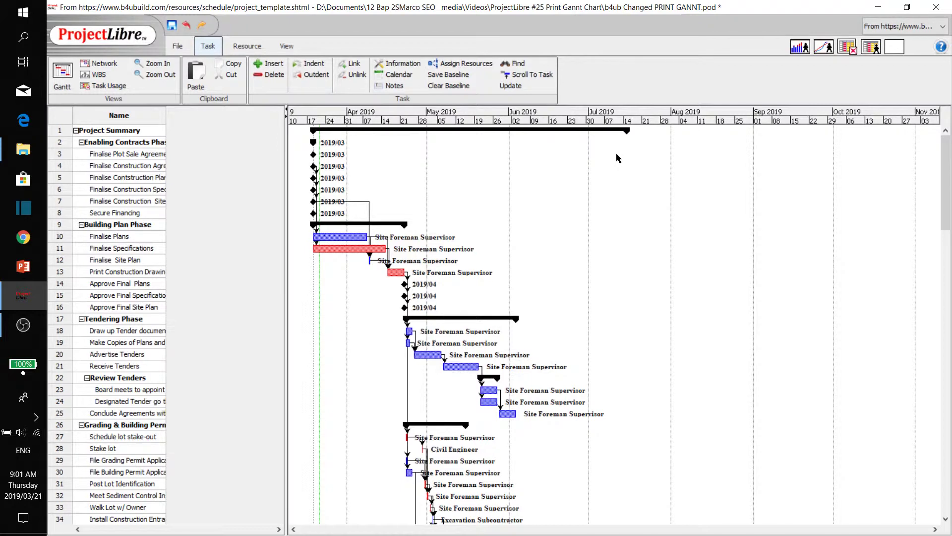
mouse_move(948, 170)
mouse_down()
mouse_move(950, 326)
mouse_move(944, 158)
mouse_up()
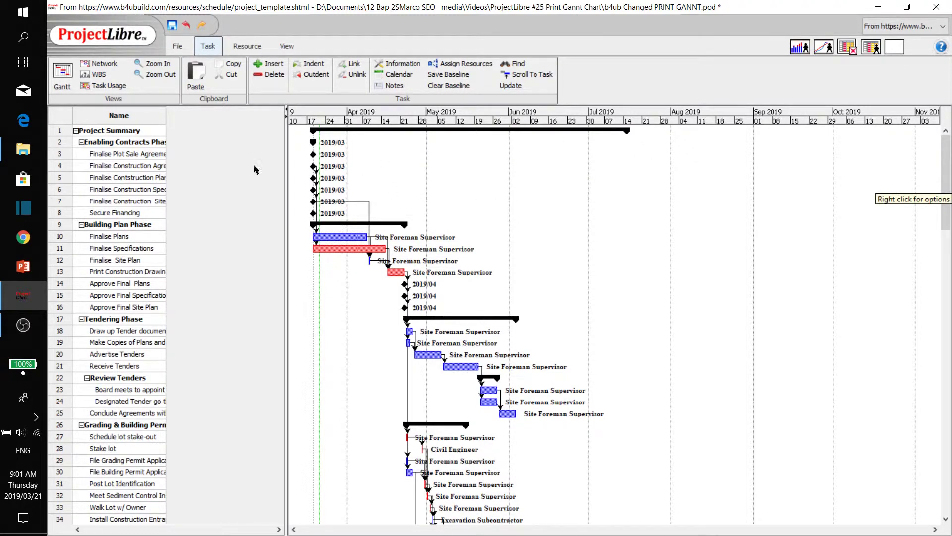
click(178, 47)
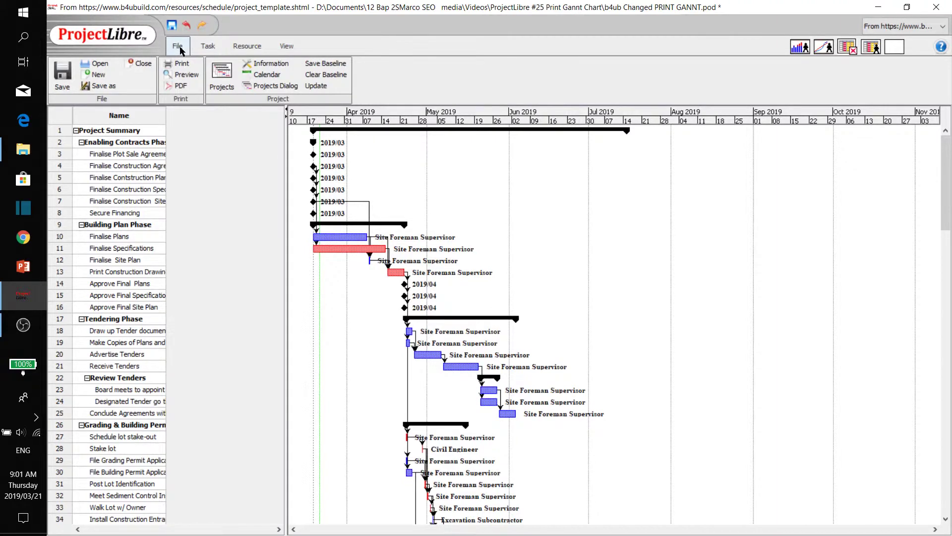
Step: Preview the zoomed-out chart and page through pages 2 and 3, returning to page 2
click(183, 75)
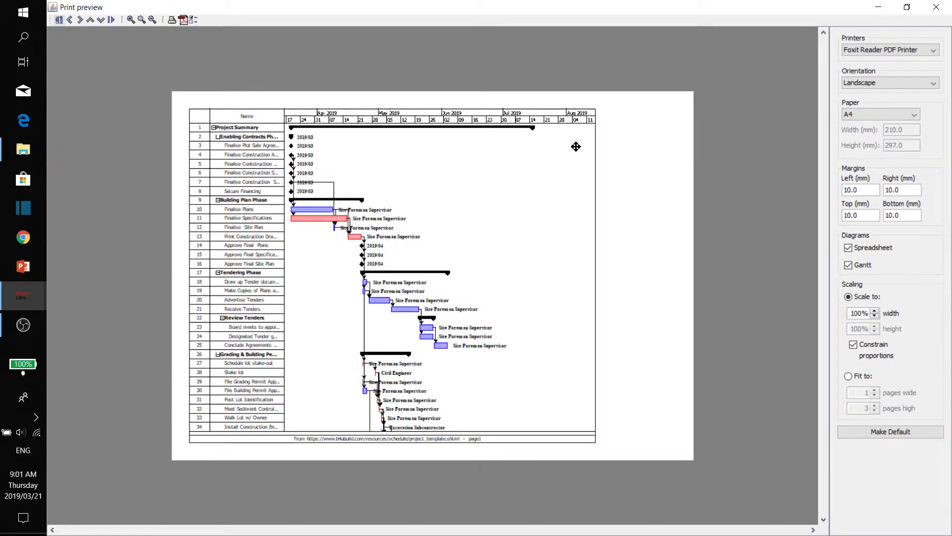
click(80, 20)
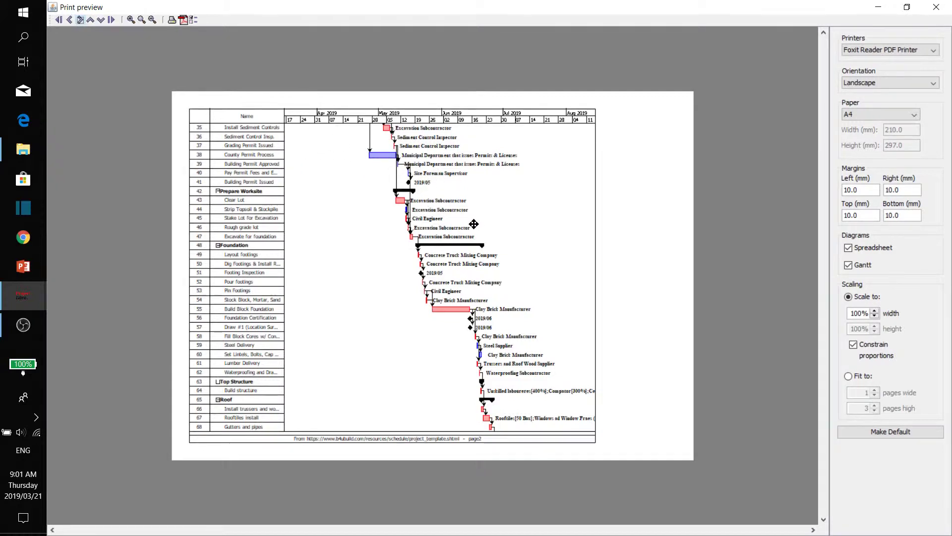
click(101, 21)
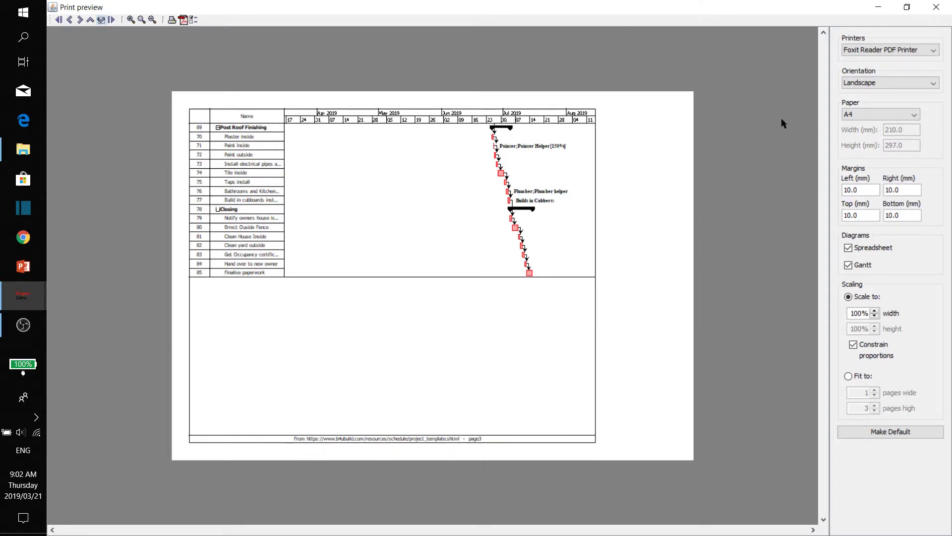
click(89, 24)
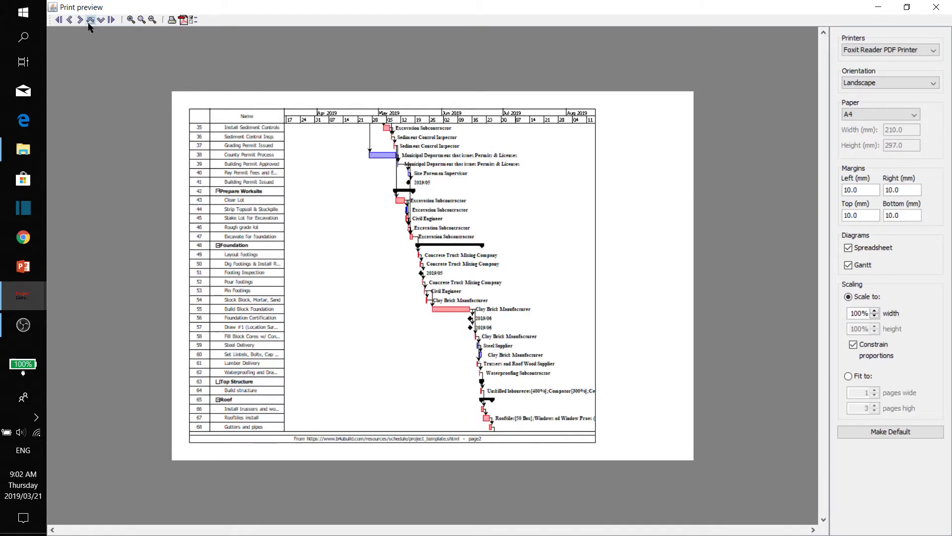